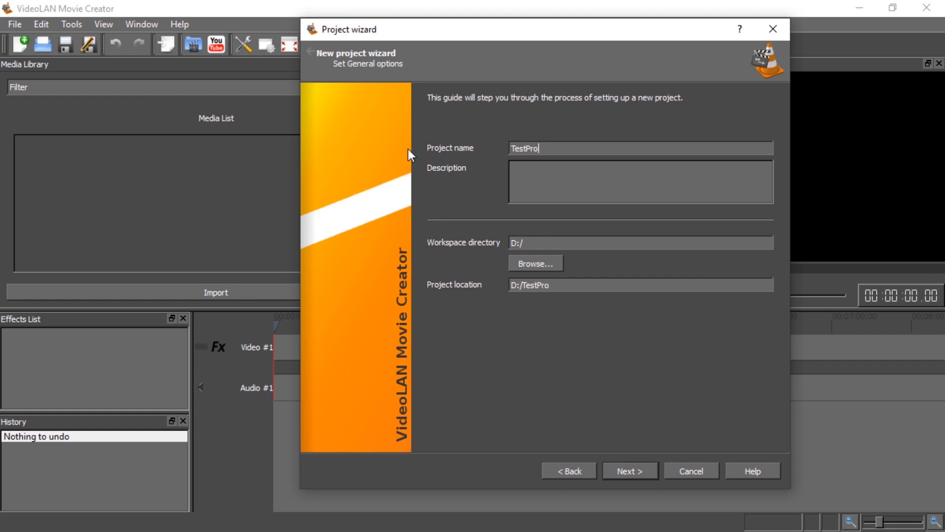
# Finish setting up the TestProj project with the HDTV (720p) video preset at 30 frames per second.
pyautogui.press('Return')
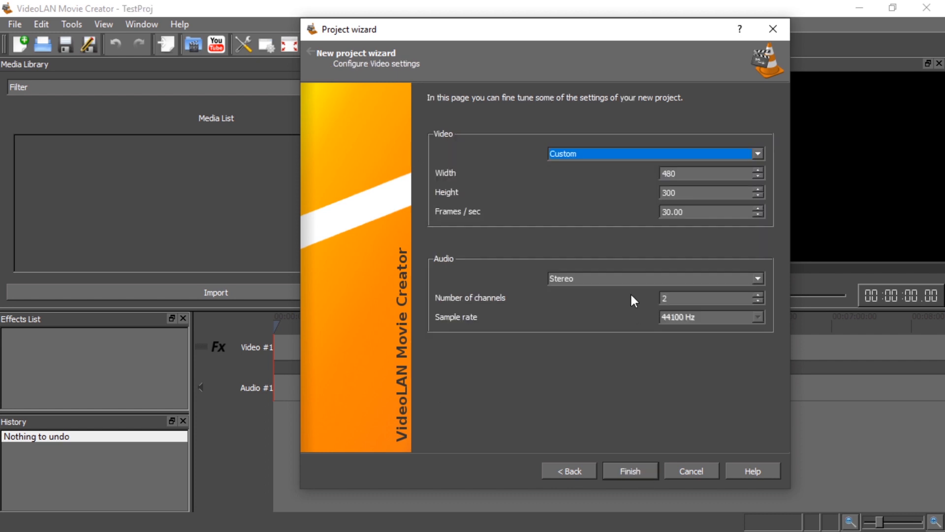
pyautogui.click(642, 156)
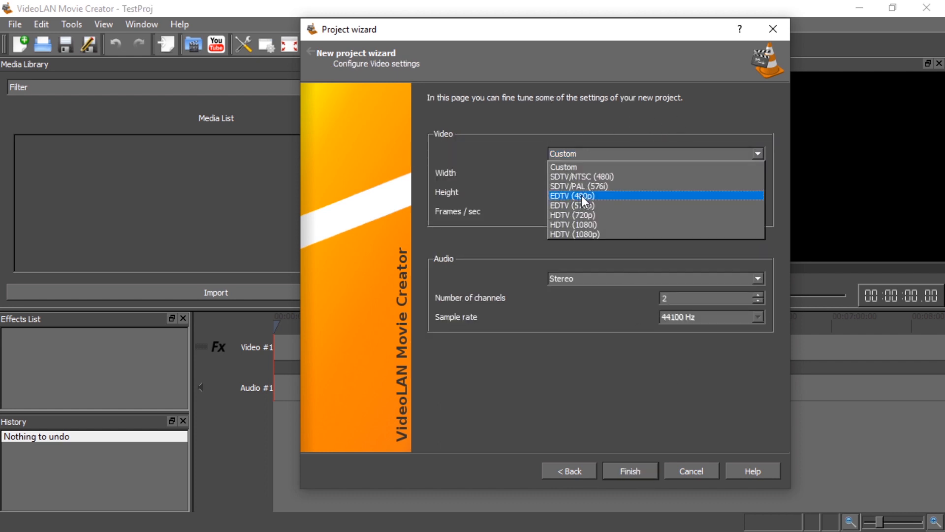
pyautogui.click(631, 215)
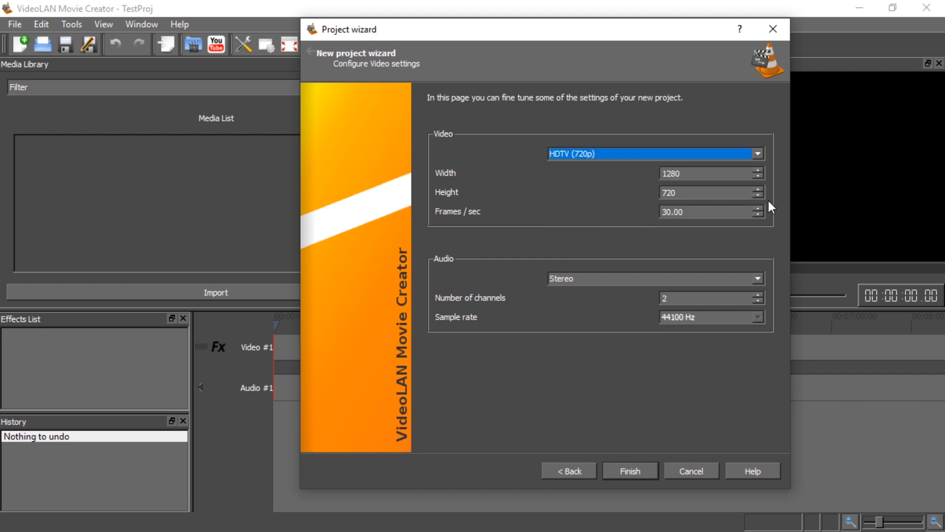
pyautogui.press('Return')
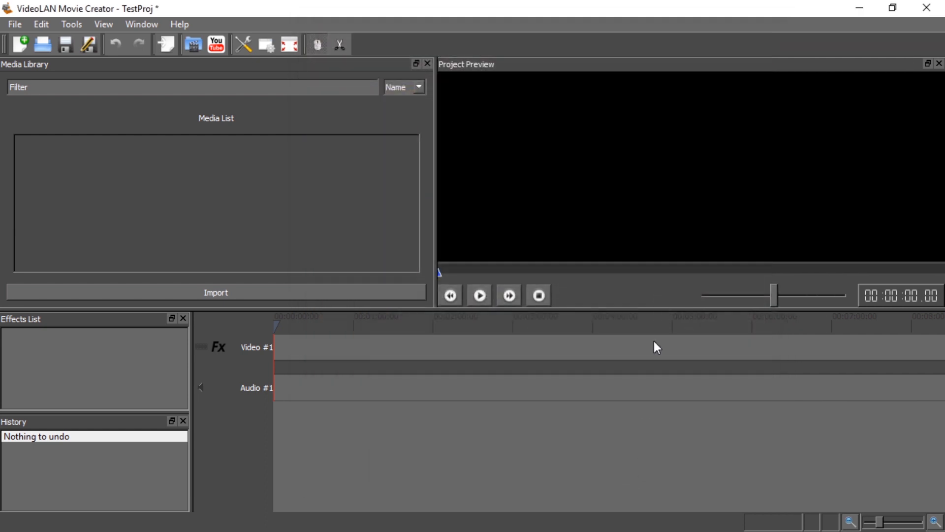
# Import the six audio and video files from the D: project folder into the media library.
pyautogui.moveTo(944, 29); pyautogui.dragTo(592, 87)
pyautogui.moveTo(509, 156); pyautogui.dragTo(203, 190)
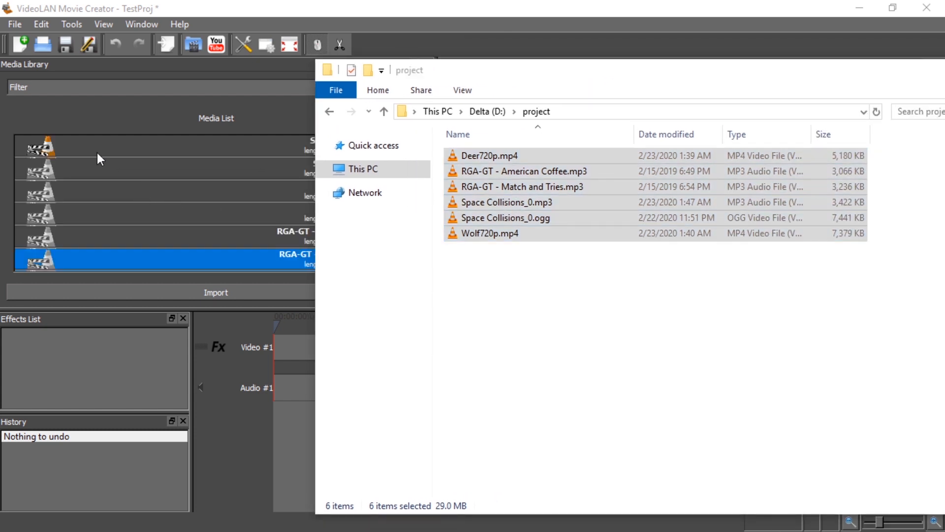
pyautogui.click(90, 149)
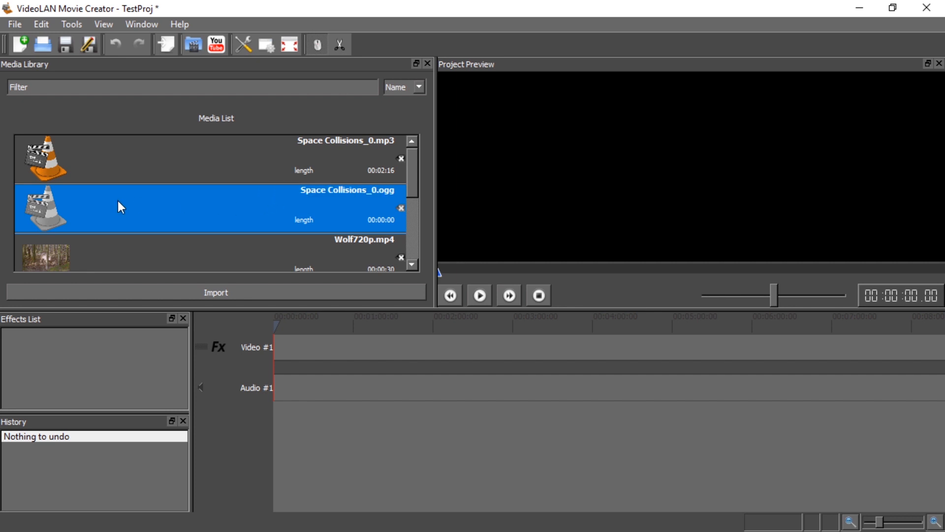
pyautogui.click(85, 154)
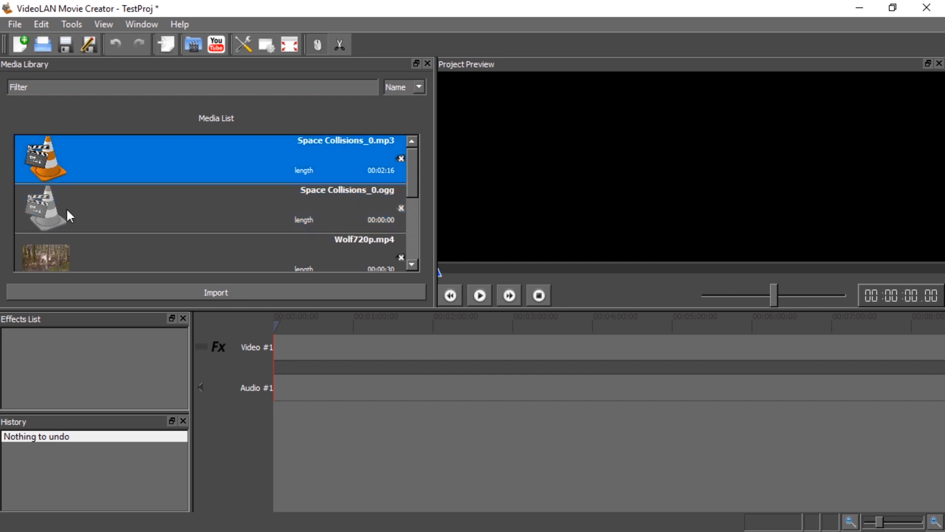
pyautogui.click(67, 213)
# Place Deer720p.mp4 at the start of Video #1 and Wolf720p.mp4 on Video #2 from about 15 s.
pyautogui.scroll(-2, 89, 209)
pyautogui.moveTo(92, 205); pyautogui.dragTo(306, 373)
pyautogui.scroll(4, 325, 353)
pyautogui.moveTo(61, 174); pyautogui.dragTo(521, 346)
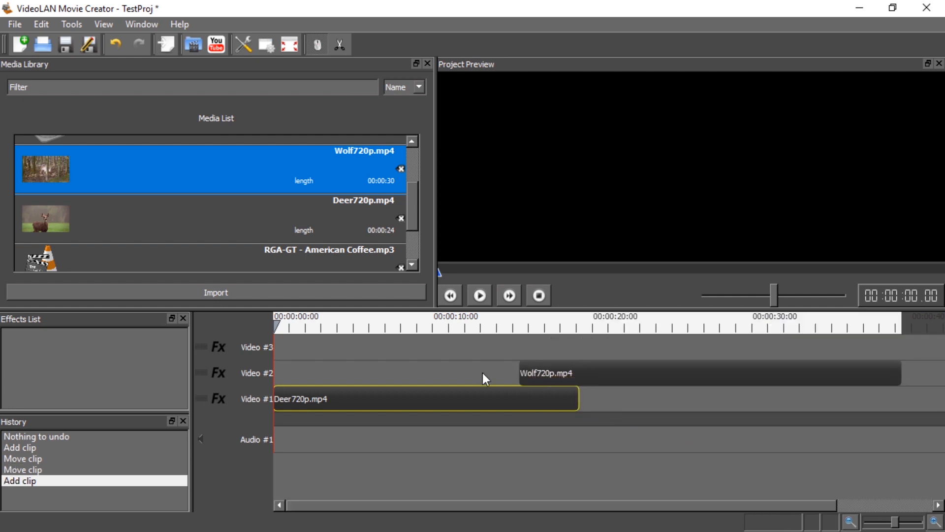
# Save the project as tests in the TestProj folder.
pyautogui.scroll(-3, 482, 373)
pyautogui.scroll(-3, 136, 241)
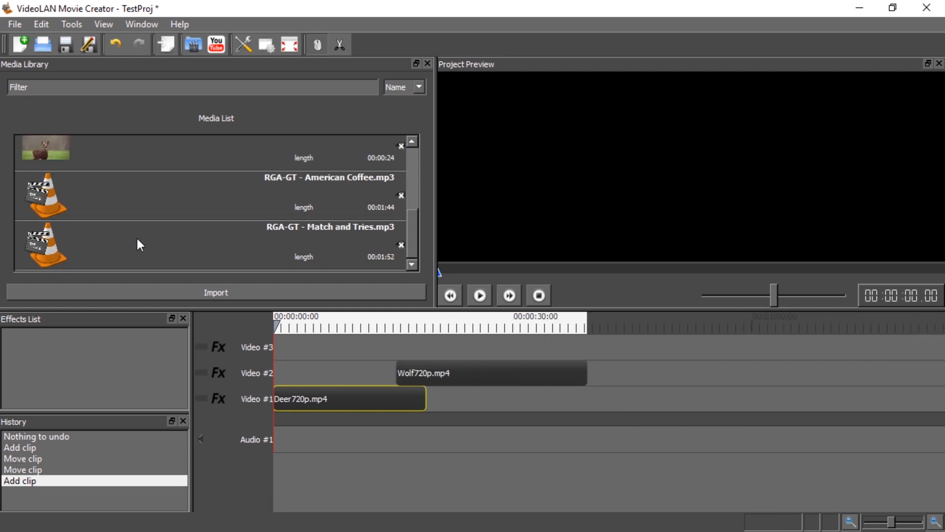
pyautogui.hotkey('ctrl', 's')
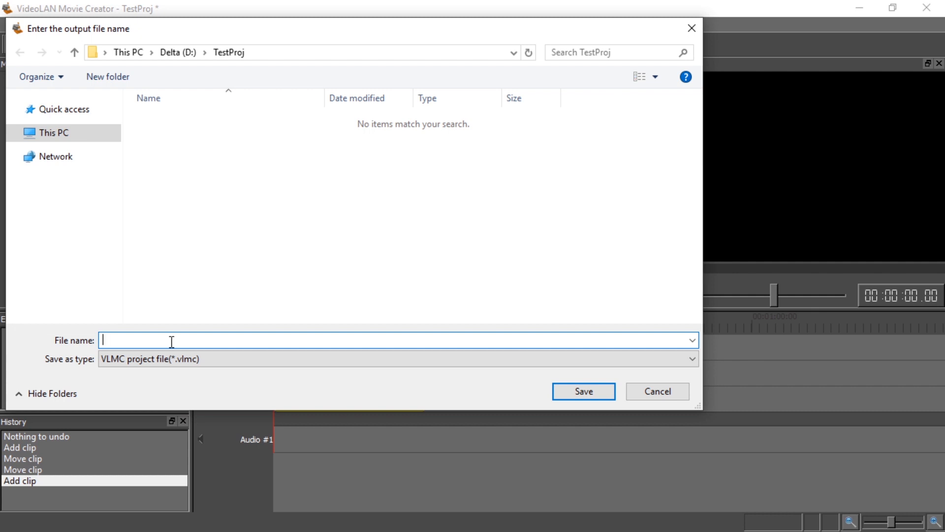
pyautogui.write('tests')
pyautogui.press('Return')
# Add RGA-GT - American Coffee.mp3 to the start of Audio #1.
pyautogui.moveTo(76, 209); pyautogui.dragTo(270, 418)
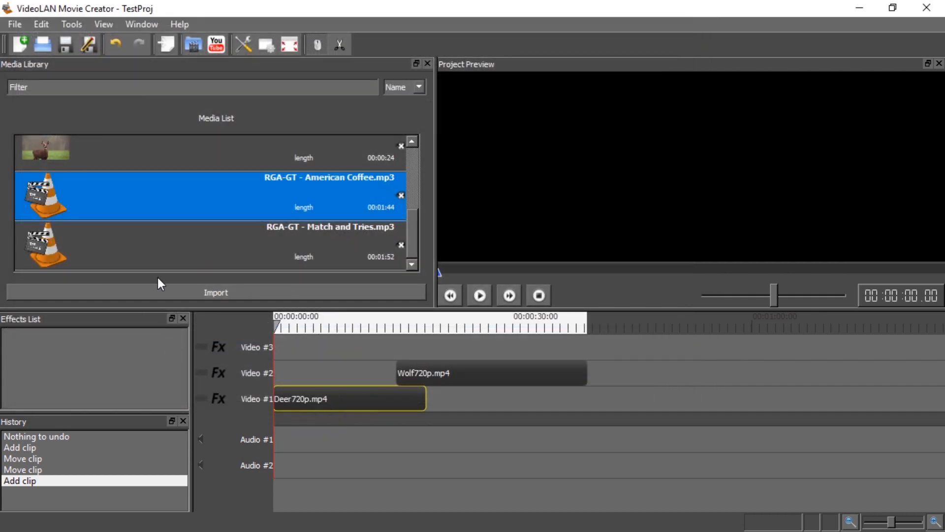
pyautogui.moveTo(70, 190); pyautogui.dragTo(280, 416)
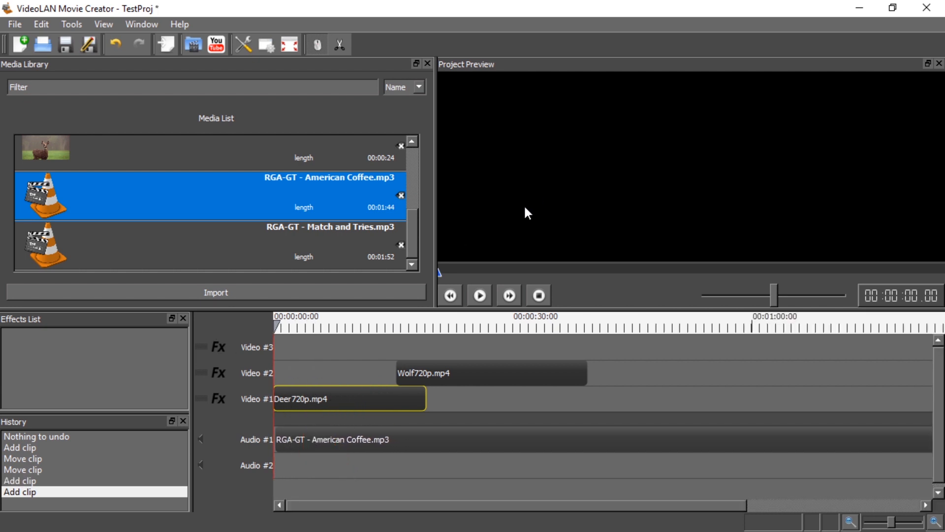
# Play the first seconds of the timeline in the preview, pause playback and select the American Coffee audio clip.
pyautogui.press('space')
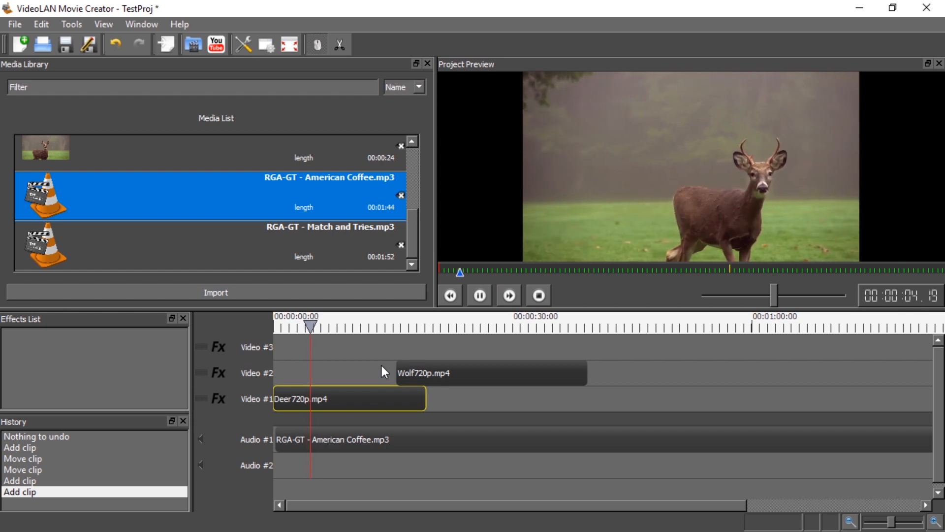
pyautogui.press('space')
pyautogui.click(341, 448)
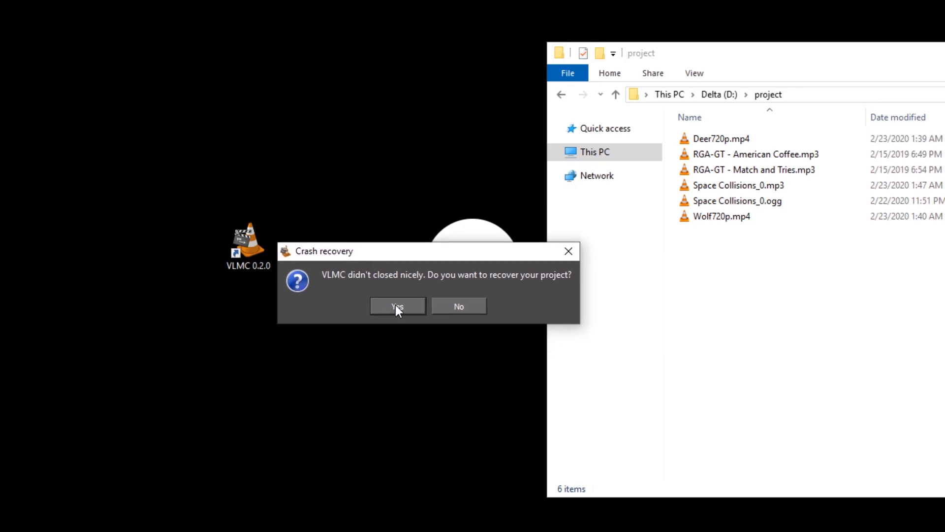
# Try to recover the crashed project and load the saved tests.vlmc project.
pyautogui.click(395, 306)
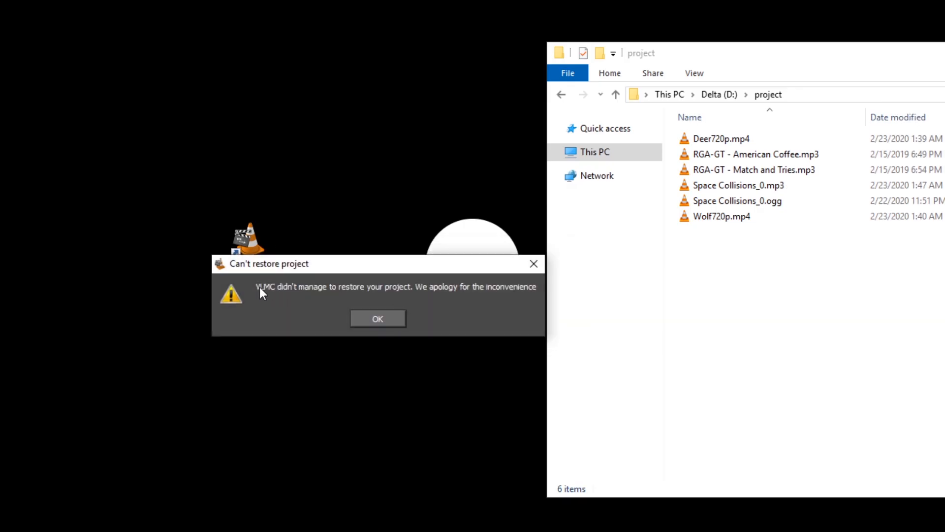
pyautogui.click(395, 315)
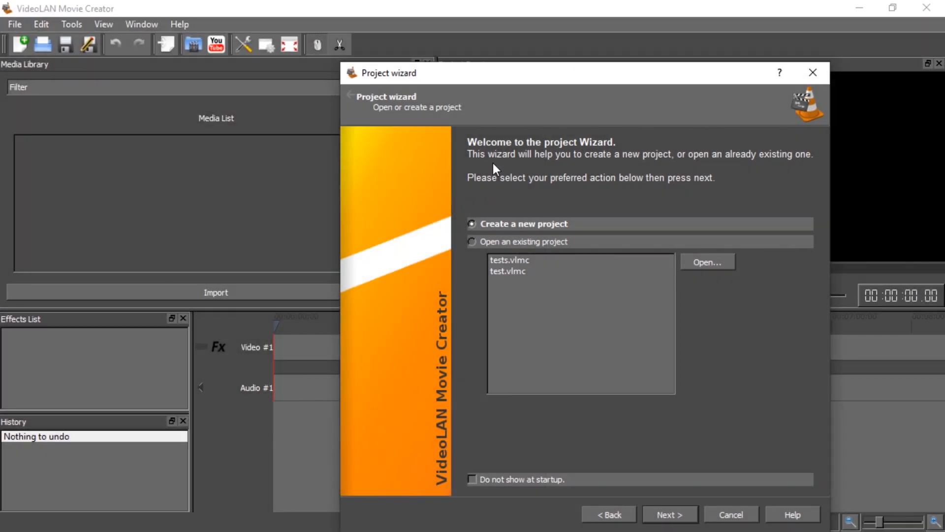
pyautogui.doubleClick(529, 261)
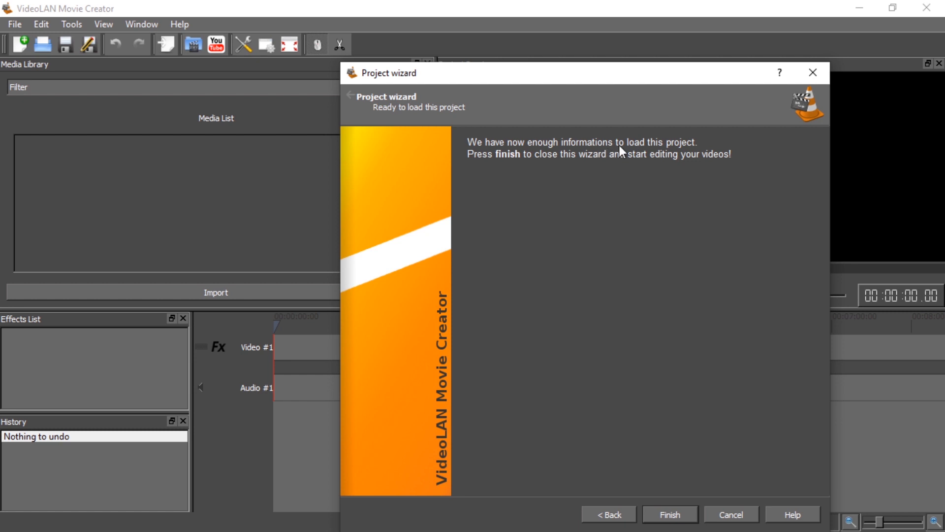
pyautogui.click(667, 515)
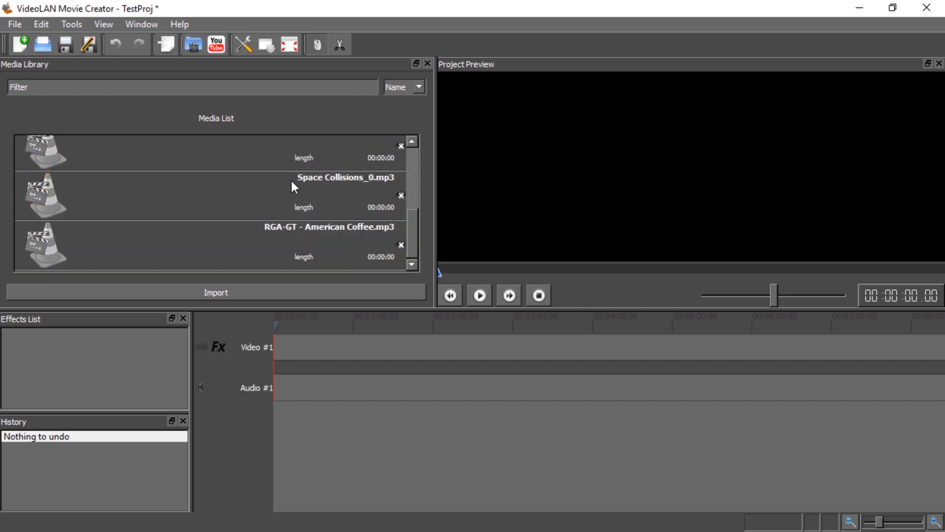
# Add Wolf720p.mp4 to Video #1 at about 40 s and Deer720p.mp4 near the start of Video #2.
pyautogui.scroll(2, 173, 188)
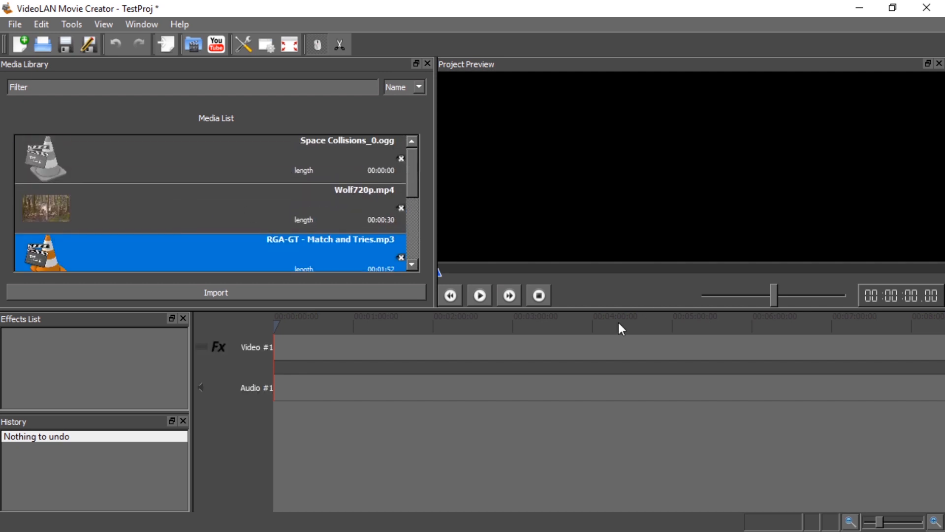
pyautogui.scroll(-3, 57, 181)
pyautogui.scroll(3, 58, 181)
pyautogui.moveTo(41, 203); pyautogui.dragTo(300, 372)
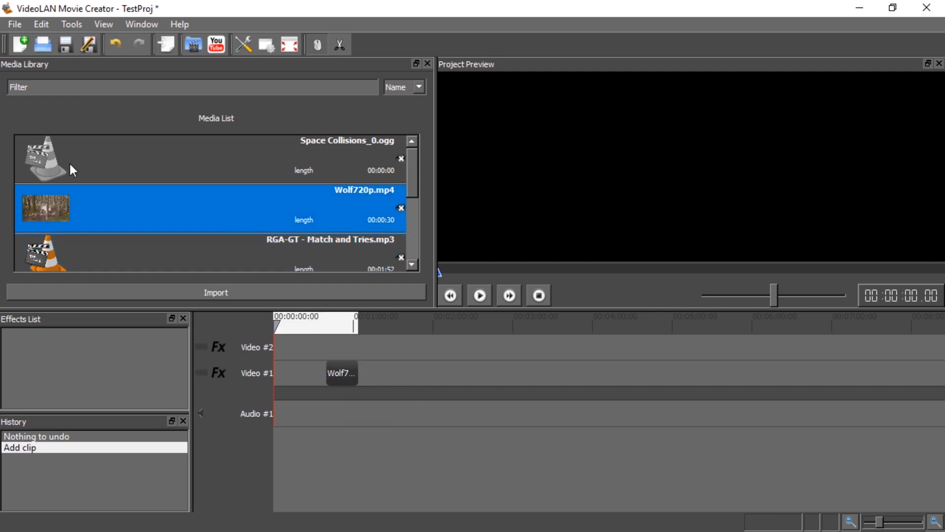
pyautogui.scroll(-2, 104, 224)
pyautogui.moveTo(43, 219); pyautogui.dragTo(289, 379)
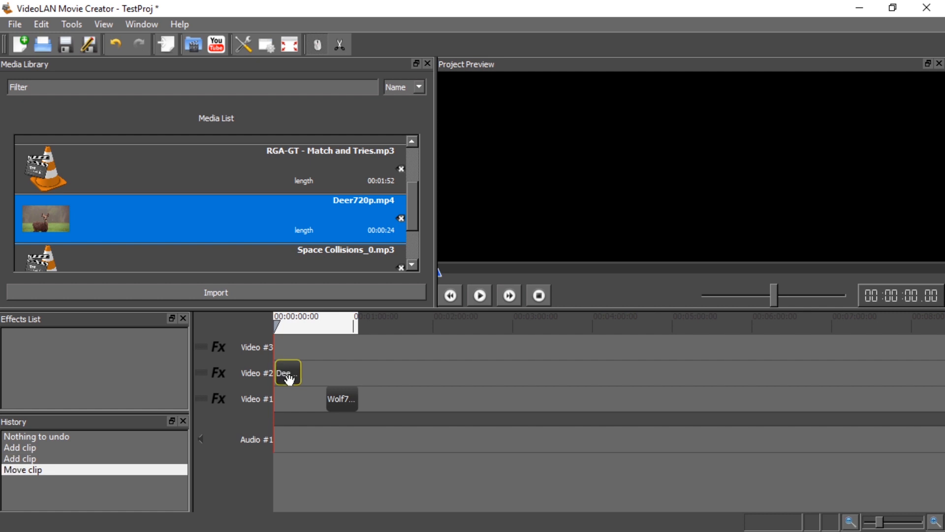
# Move the Deer720p.mp4 clip down to the start of Video #1, ahead of the Wolf720p.mp4 clip.
pyautogui.scroll(3, 289, 380)
pyautogui.scroll(1, 340, 382)
pyautogui.moveTo(394, 375); pyautogui.dragTo(347, 399)
pyautogui.scroll(-2, 346, 378)
# Split the Deer720p.mp4 clip at about 14 s and move its second part behind the Wolf720p.mp4 clip.
pyautogui.click(379, 327)
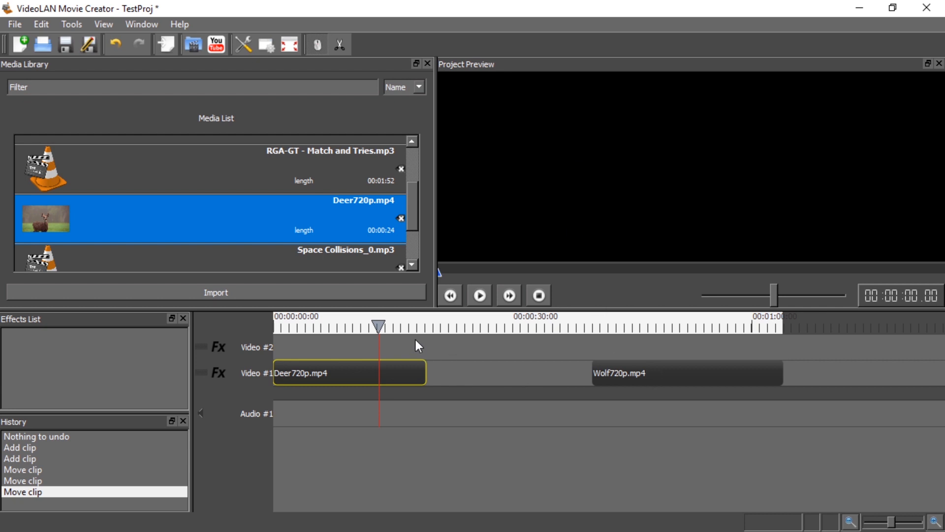
pyautogui.moveTo(384, 325)
pyautogui.mouseDown()
pyautogui.moveTo(462, 333)
pyautogui.moveTo(388, 327)
pyautogui.mouseUp()
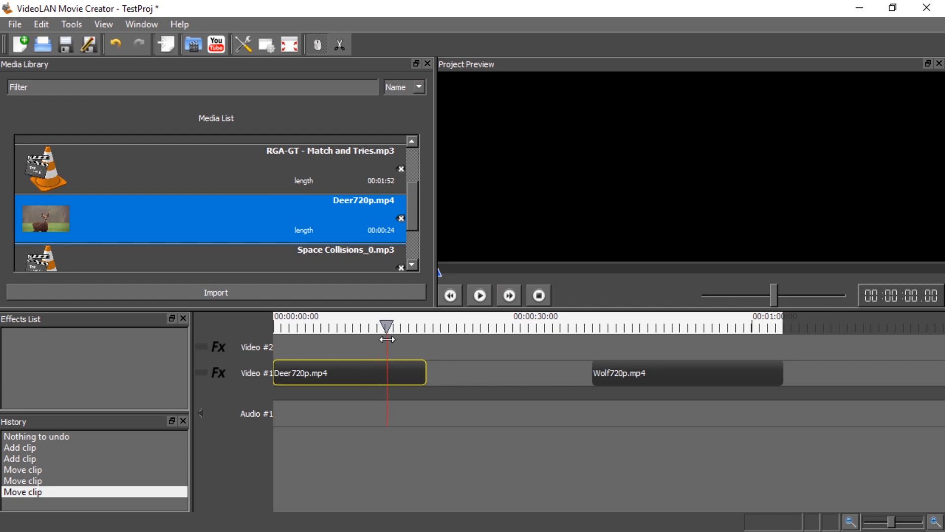
pyautogui.click(344, 46)
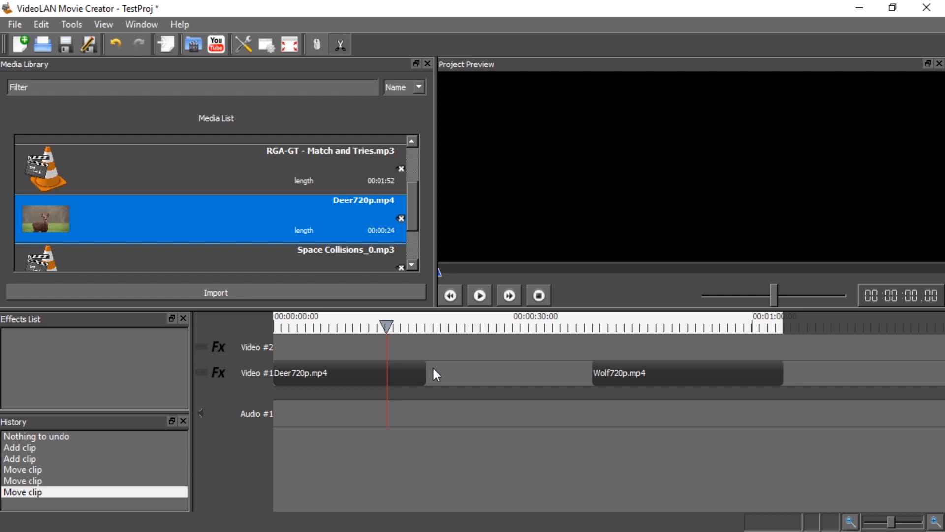
pyautogui.click(388, 373)
pyautogui.click(316, 46)
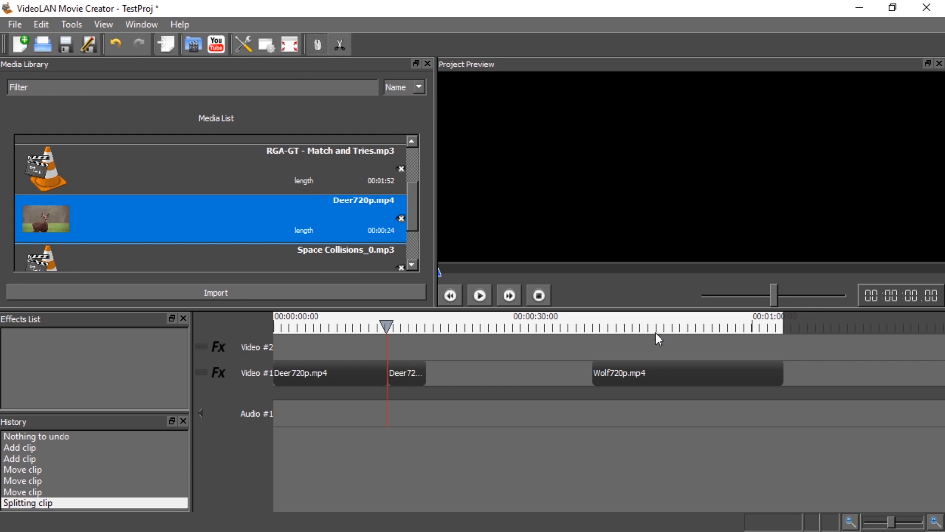
pyautogui.moveTo(406, 373); pyautogui.dragTo(849, 373)
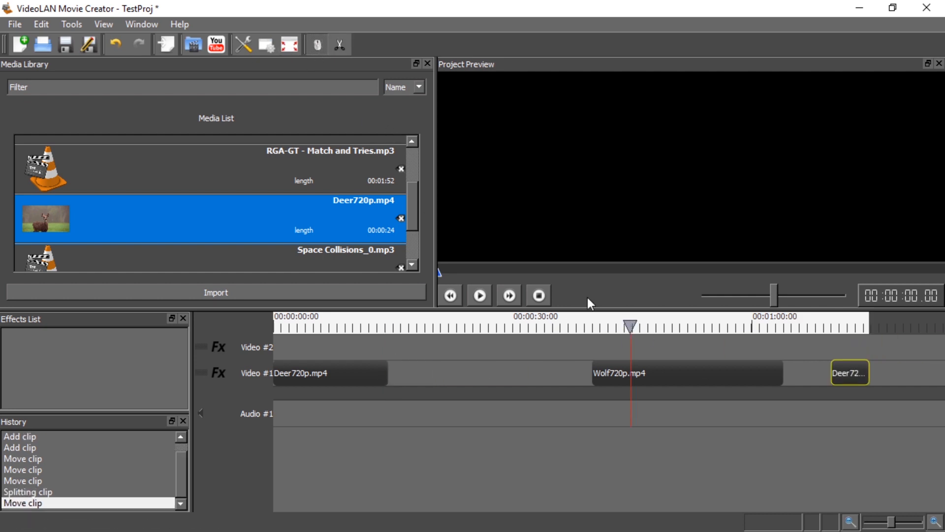
# Split the Wolf720p.mp4 clip at about 45 s and about 50 s on the timeline.
pyautogui.click(340, 45)
pyautogui.click(636, 373)
pyautogui.click(670, 372)
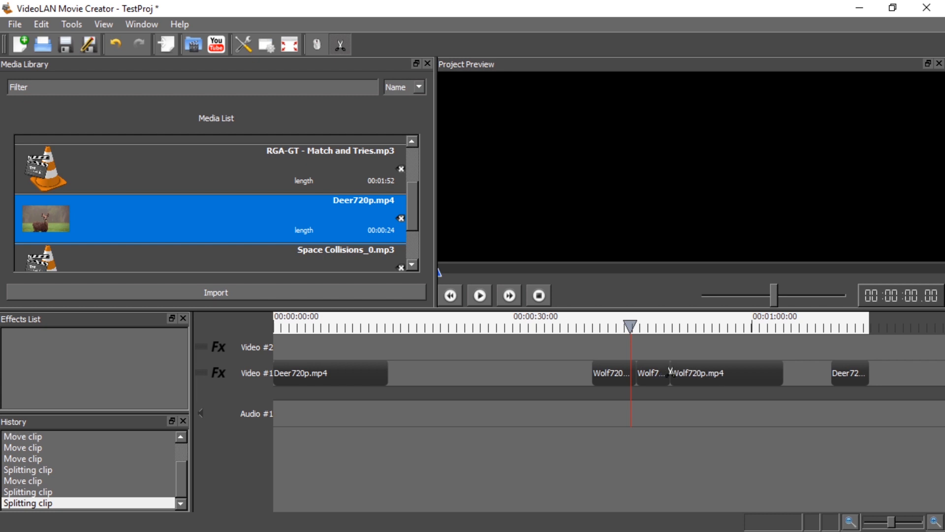
# Delete the first and last pieces of the split Wolf720p.mp4 clip, keeping only the middle piece.
pyautogui.click(317, 45)
pyautogui.click(611, 374)
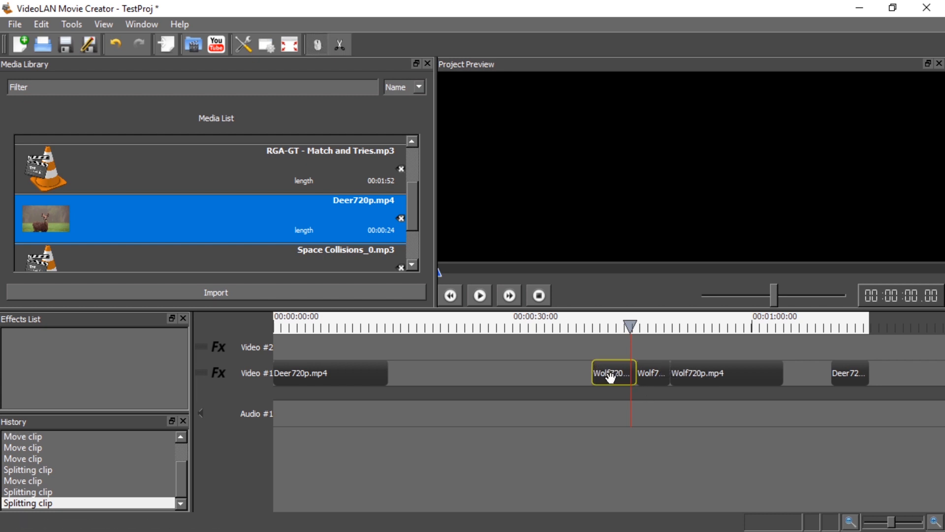
pyautogui.press('Delete')
pyautogui.click(400, 269)
pyautogui.click(710, 373)
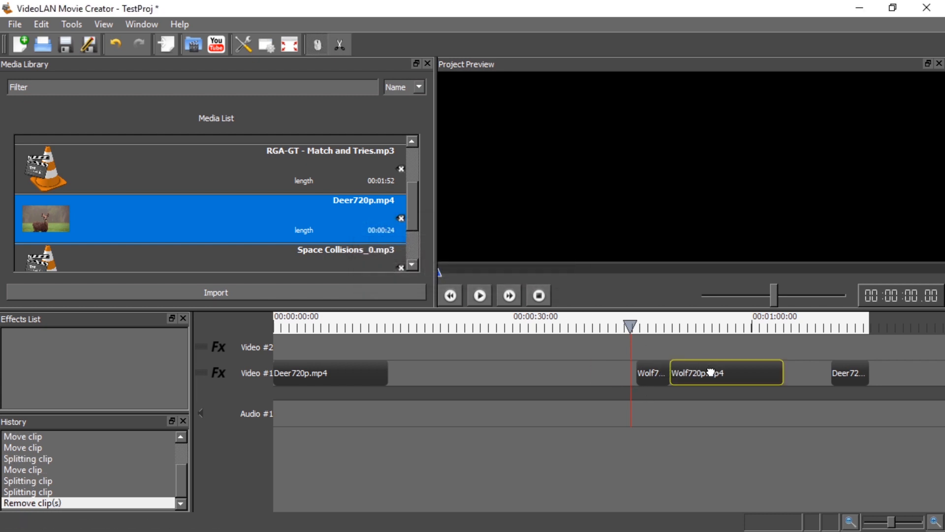
pyautogui.press('Delete')
pyautogui.click(389, 270)
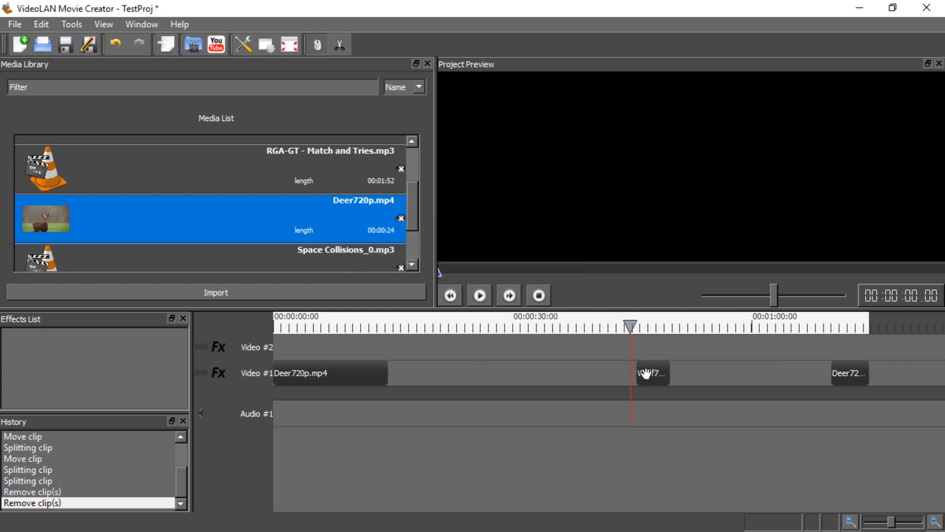
# Move the Wolf720p.mp4 piece flush against the first Deer720p.mp4 piece and the second Deer piece onto Video #2 just behind it.
pyautogui.moveTo(646, 374); pyautogui.dragTo(407, 374)
pyautogui.moveTo(844, 373); pyautogui.dragTo(432, 348)
pyautogui.click(382, 327)
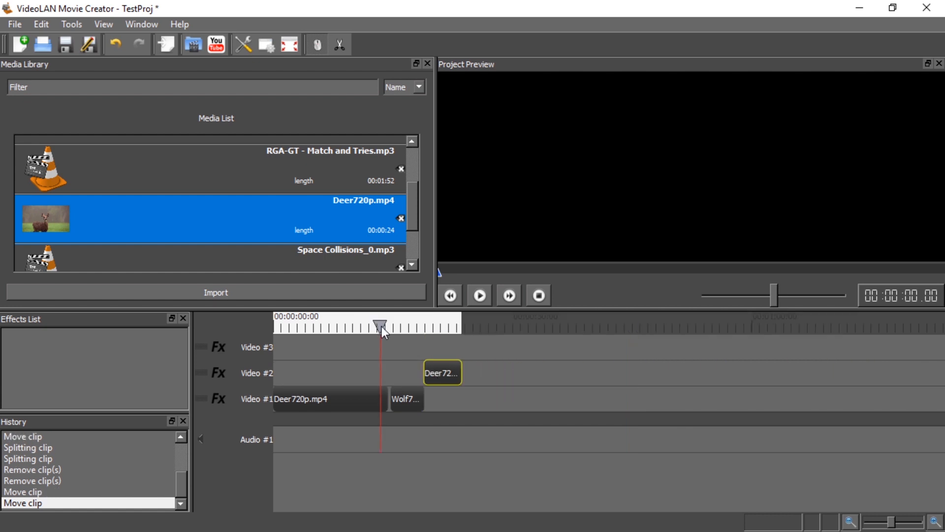
pyautogui.scroll(4, 411, 391)
pyautogui.click(841, 326)
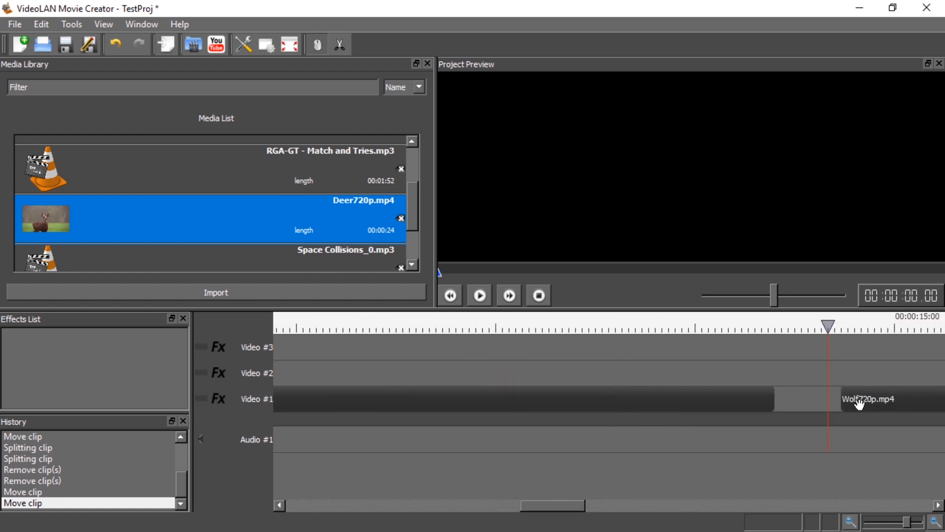
pyautogui.moveTo(859, 404); pyautogui.dragTo(795, 399)
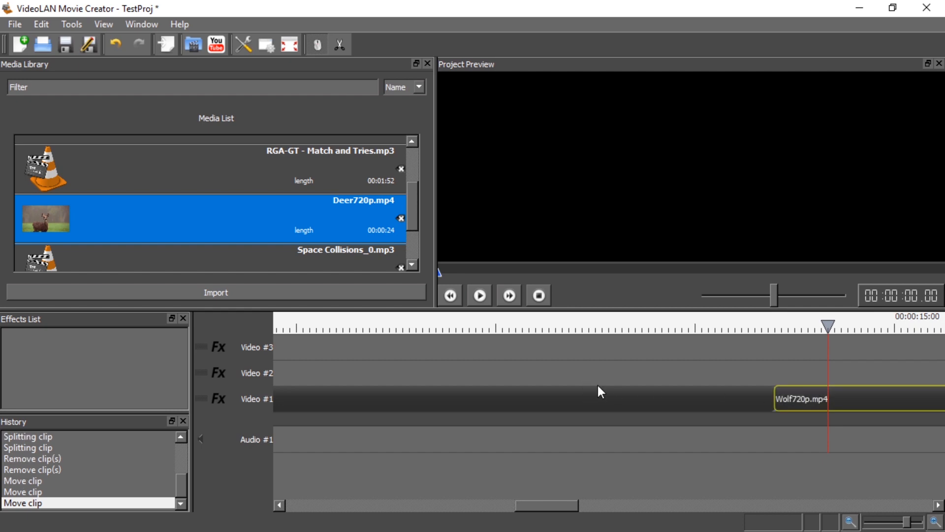
pyautogui.scroll(-3, 600, 392)
# Close the Effects List and move the second Deer720p.mp4 piece onto Video #1 directly after the Wolf720p.mp4 piece.
pyautogui.click(183, 318)
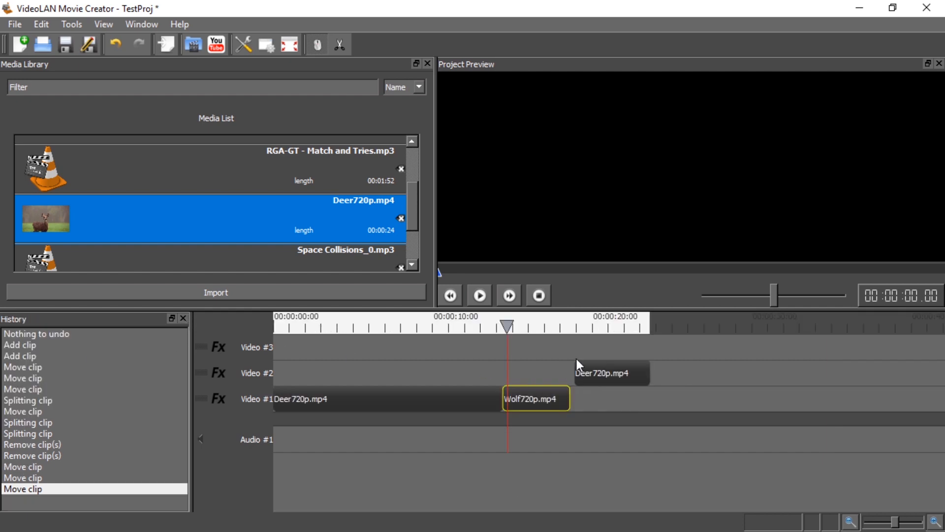
pyautogui.moveTo(606, 372); pyautogui.dragTo(607, 397)
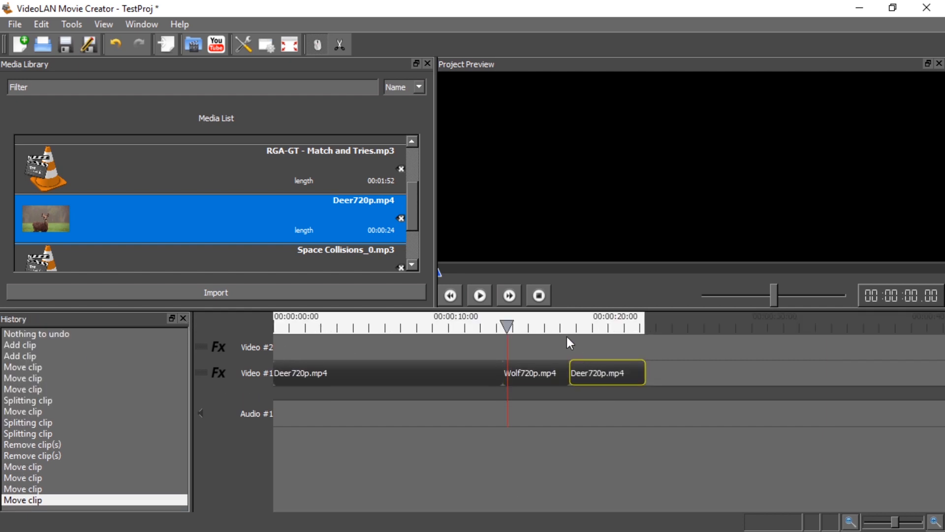
pyautogui.scroll(3, 583, 379)
pyautogui.scroll(-3, 652, 369)
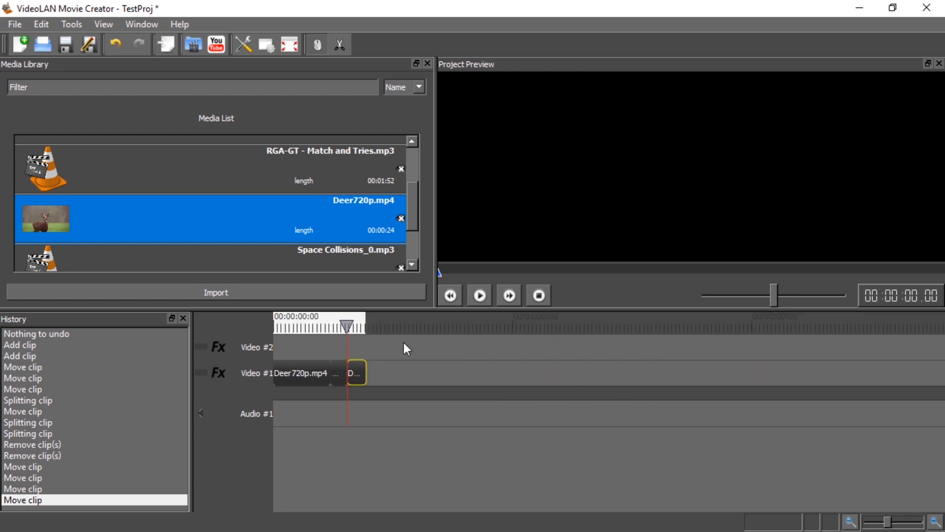
# Add RGA-GT - American Coffee.mp3 to track Audio #1 and move it flush to the start of the timeline.
pyautogui.click(394, 321)
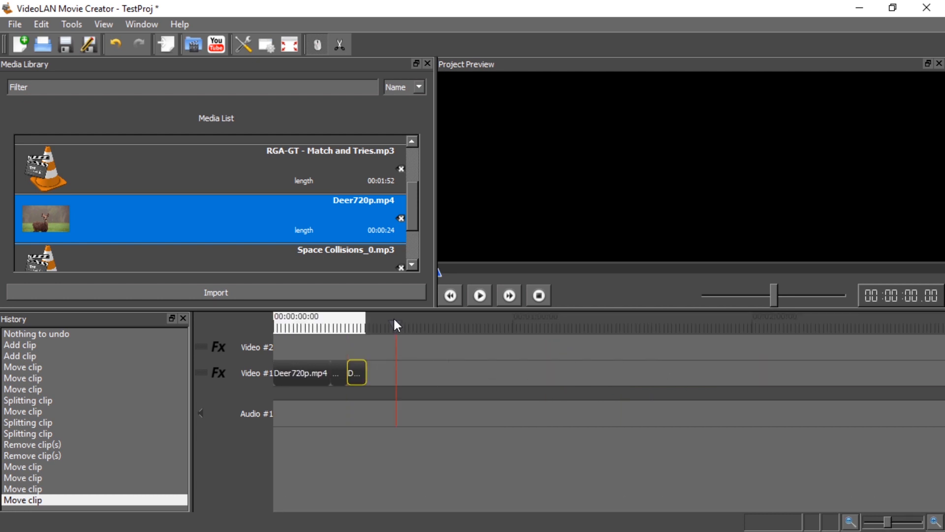
pyautogui.click(338, 323)
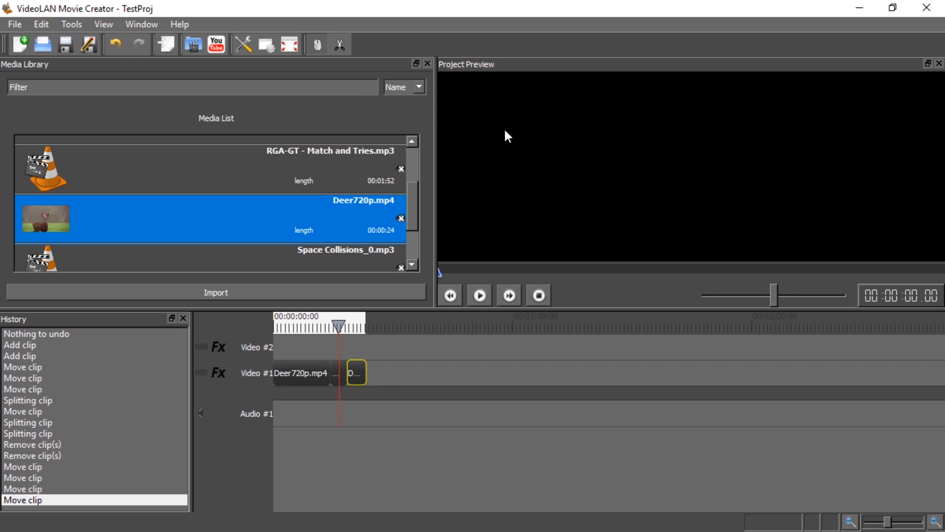
pyautogui.scroll(2, 327, 197)
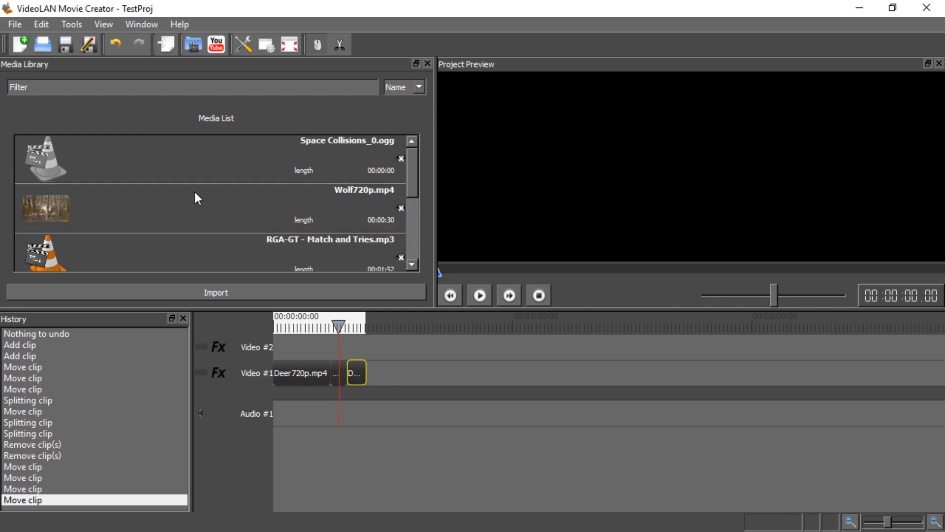
pyautogui.scroll(-3, 194, 195)
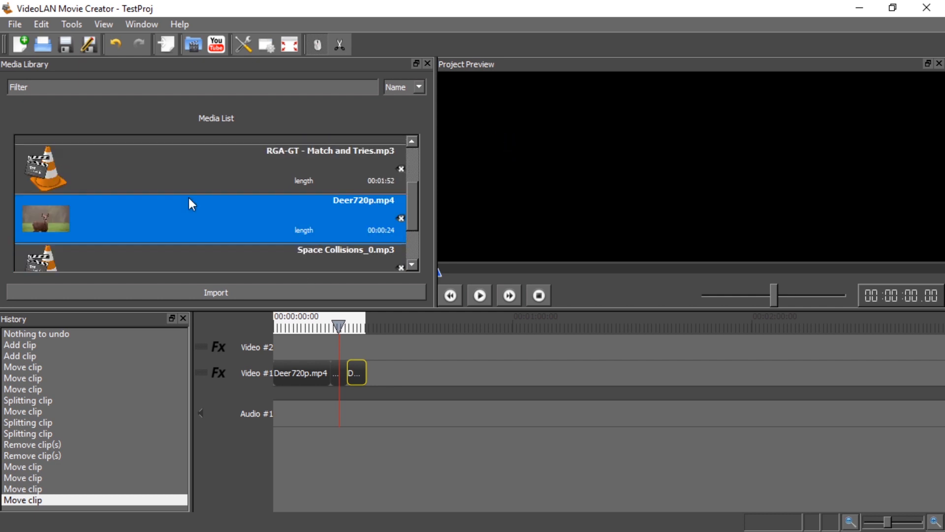
pyautogui.scroll(-1, 178, 212)
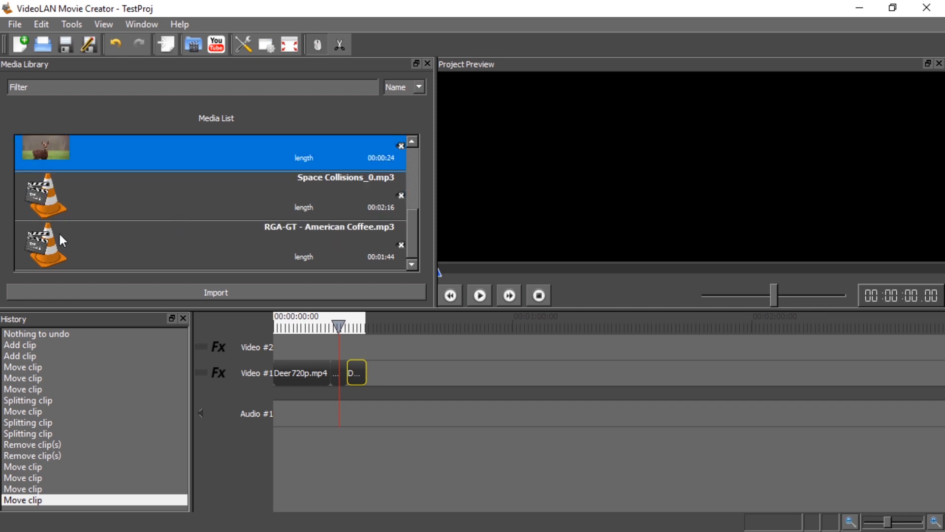
pyautogui.moveTo(58, 231); pyautogui.dragTo(282, 402)
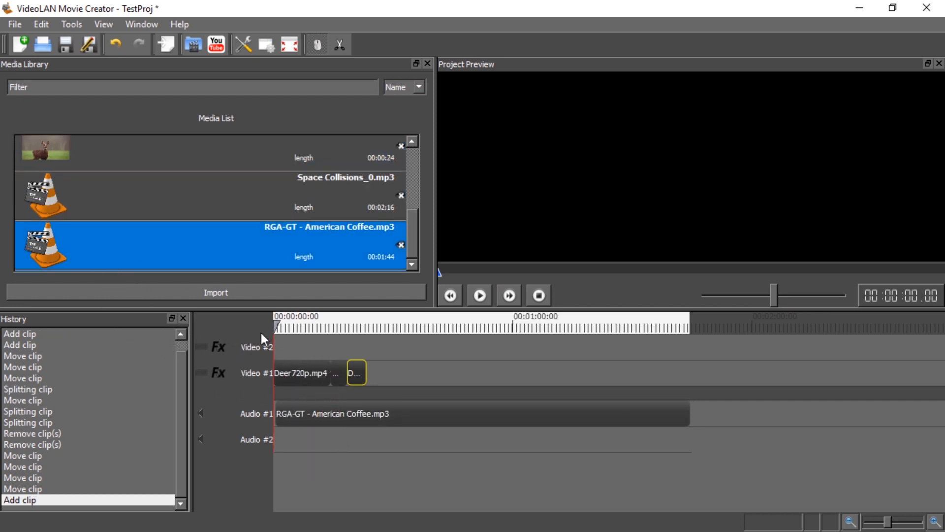
pyautogui.moveTo(327, 414); pyautogui.dragTo(298, 415)
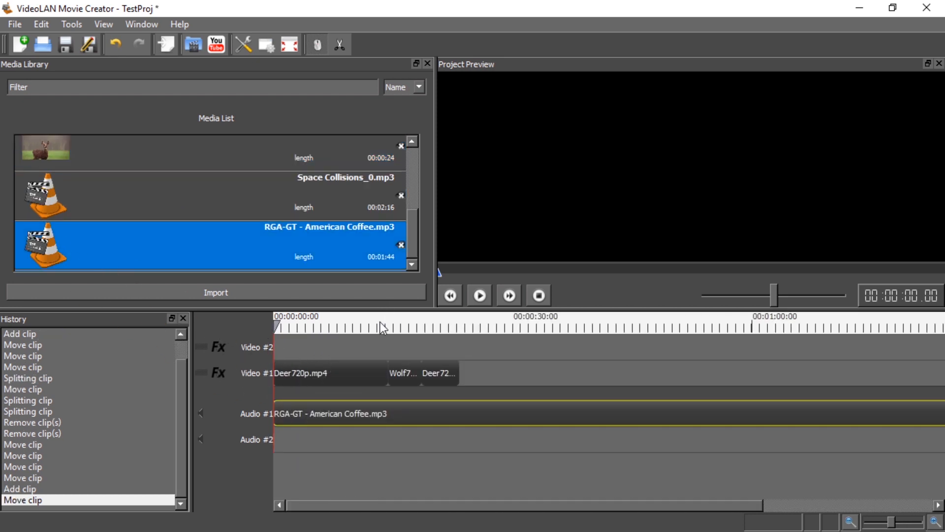
# Split the American Coffee audio at the end of the first Deer720p.mp4 piece and delete the part behind the cut.
pyautogui.click(412, 355)
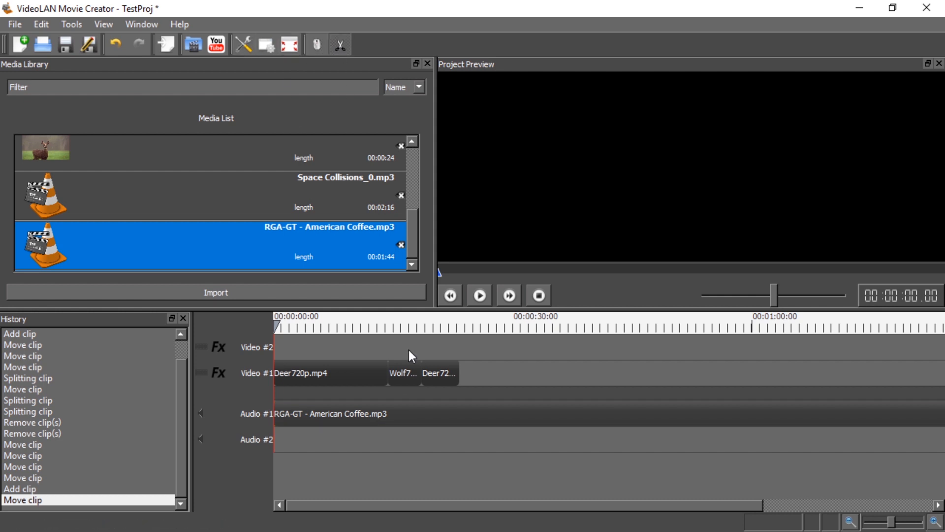
pyautogui.click(388, 414)
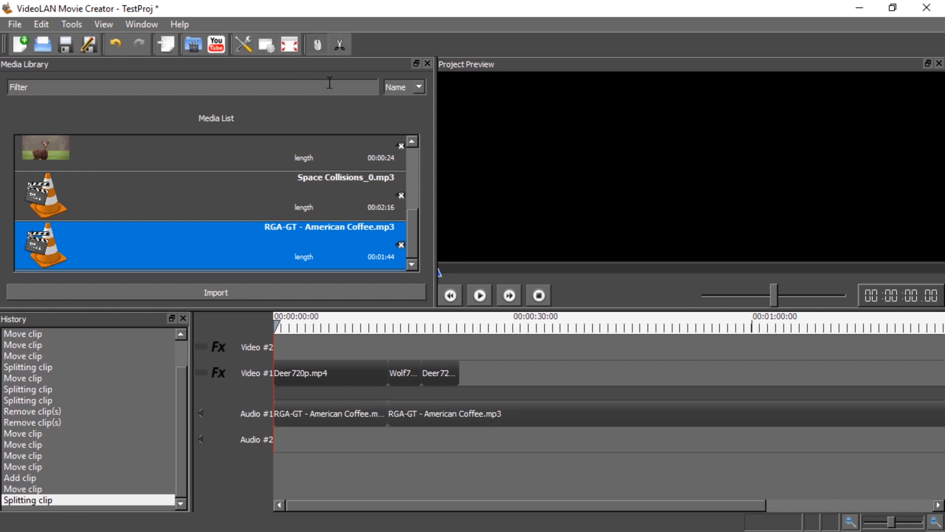
pyautogui.click(492, 414)
pyautogui.press('Delete')
pyautogui.click(408, 274)
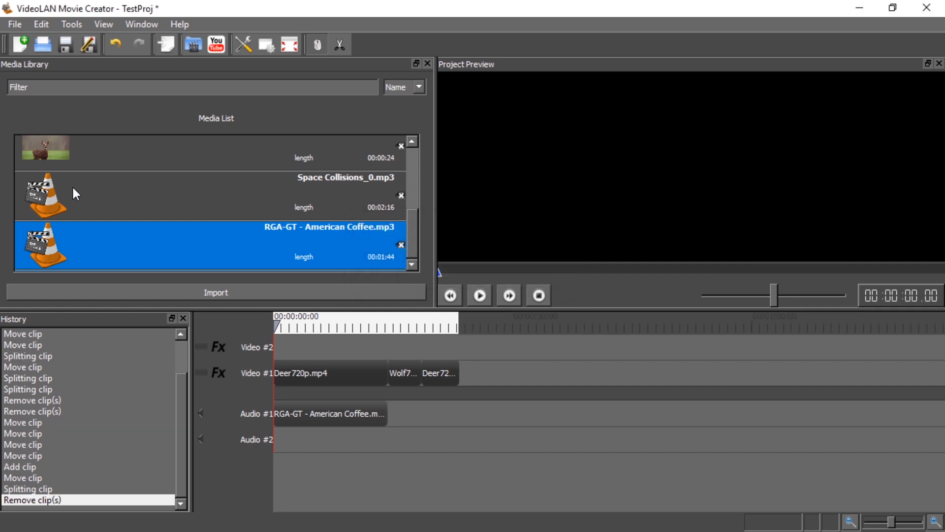
# Add Space Collisions_0.mp3 to Audio #1 behind the American Coffee piece and try to split it near the end of the video.
pyautogui.scroll(1, 63, 189)
pyautogui.scroll(-1, 90, 193)
pyautogui.moveTo(60, 194); pyautogui.dragTo(400, 387)
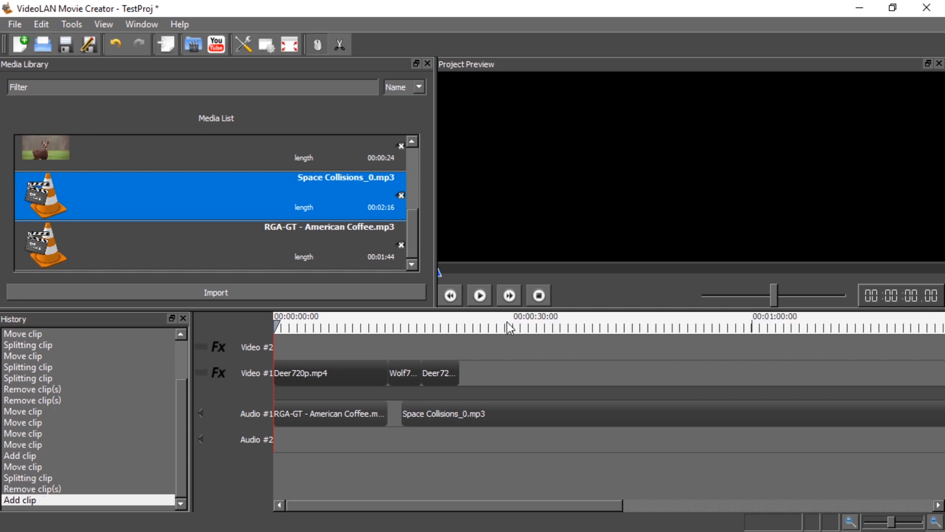
pyautogui.click(340, 45)
pyautogui.click(478, 413)
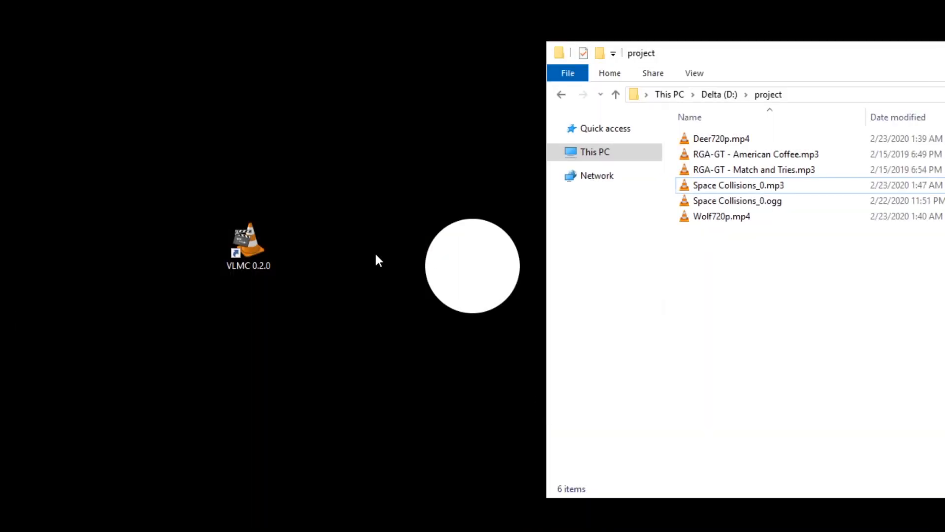
# Restart VideoLAN Movie Creator and place RGA-GT - American Coffee.mp3 at the start of Audio #1 in a separate test project.
pyautogui.doubleClick(255, 243)
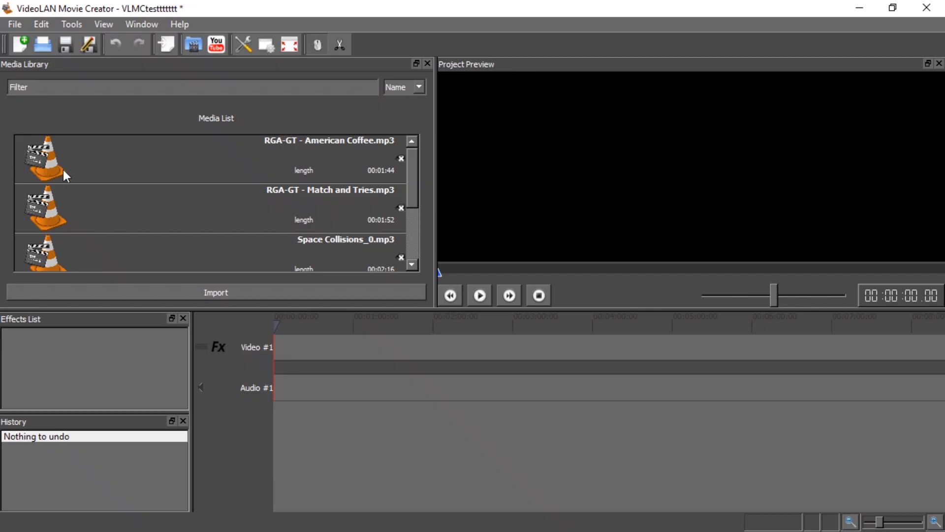
pyautogui.moveTo(63, 168); pyautogui.dragTo(305, 386)
pyautogui.click(306, 387)
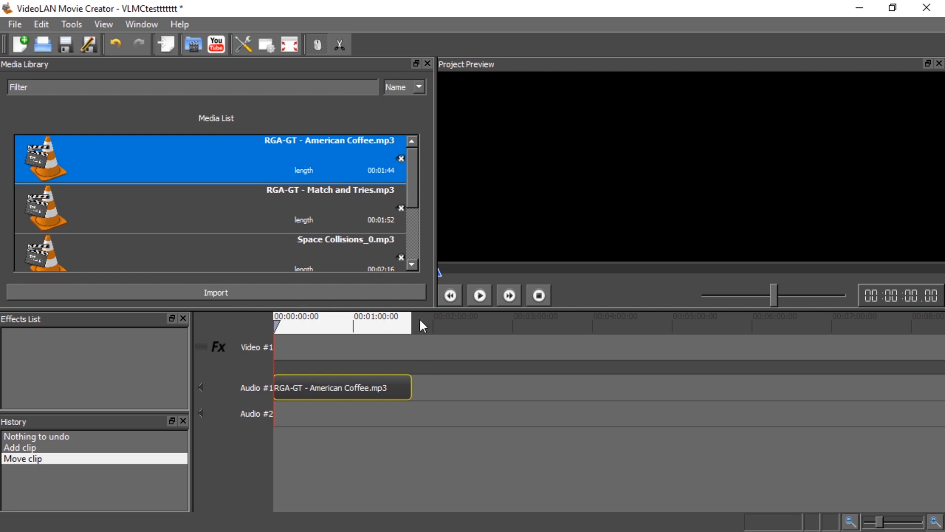
# Split the American Coffee audio in the test project at about 10 s and about 36 s, and select the middle piece.
pyautogui.click(320, 325)
pyautogui.click(346, 41)
pyautogui.click(321, 386)
pyautogui.click(287, 387)
pyautogui.scroll(2, 287, 386)
pyautogui.click(316, 46)
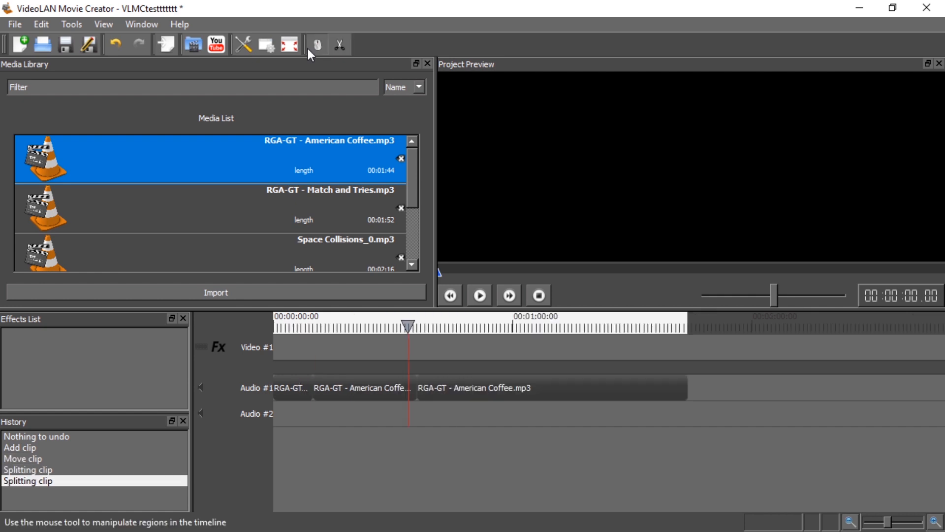
pyautogui.click(383, 386)
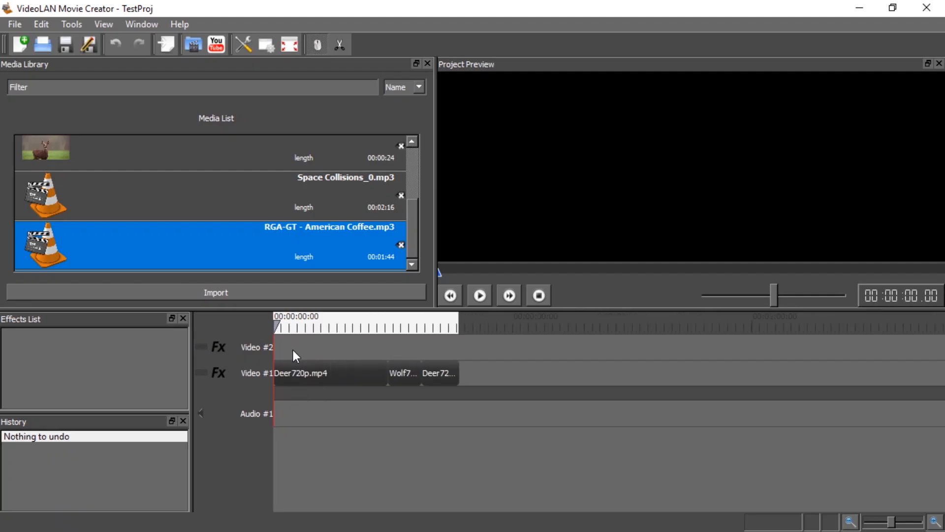
# Place RGA-GT - American Coffee.mp3 at the start of Audio #1 in TestProj and cut away everything after about 14 s.
pyautogui.moveTo(116, 258); pyautogui.dragTo(275, 410)
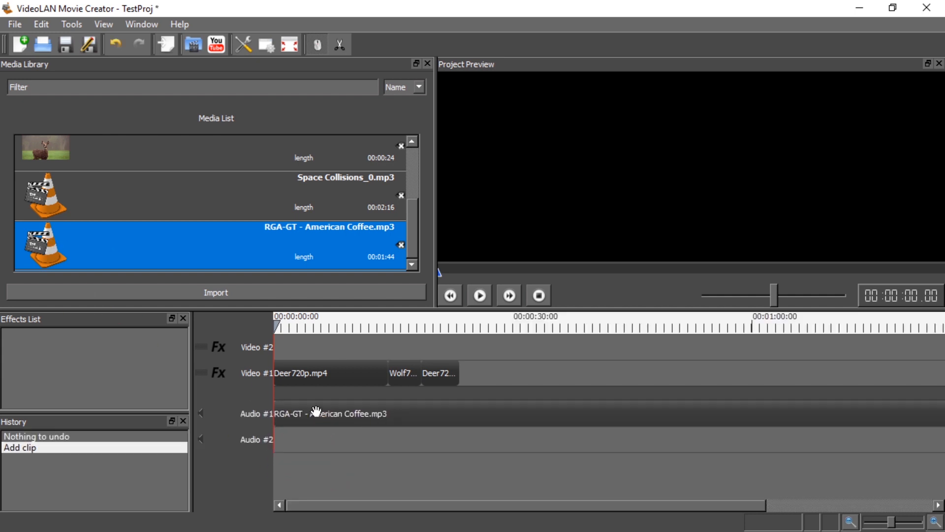
pyautogui.click(364, 405)
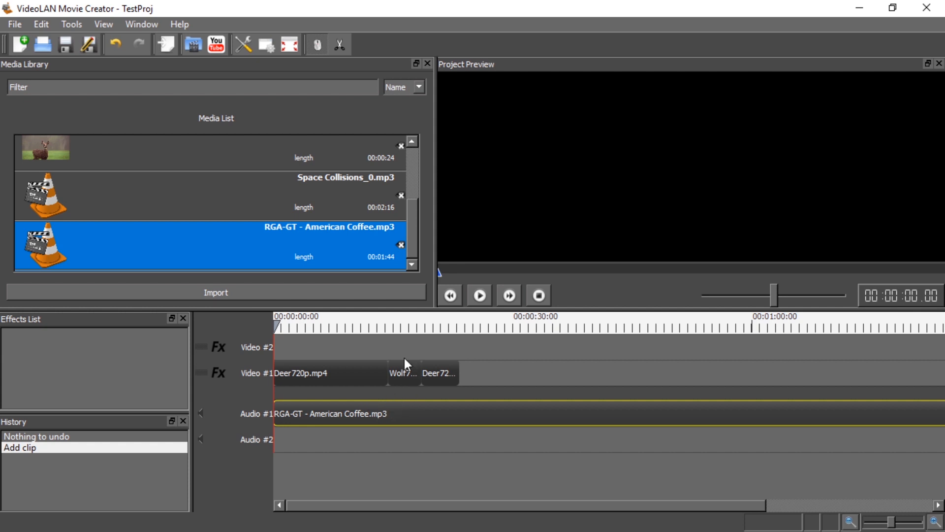
pyautogui.press('x')
pyautogui.click(383, 414)
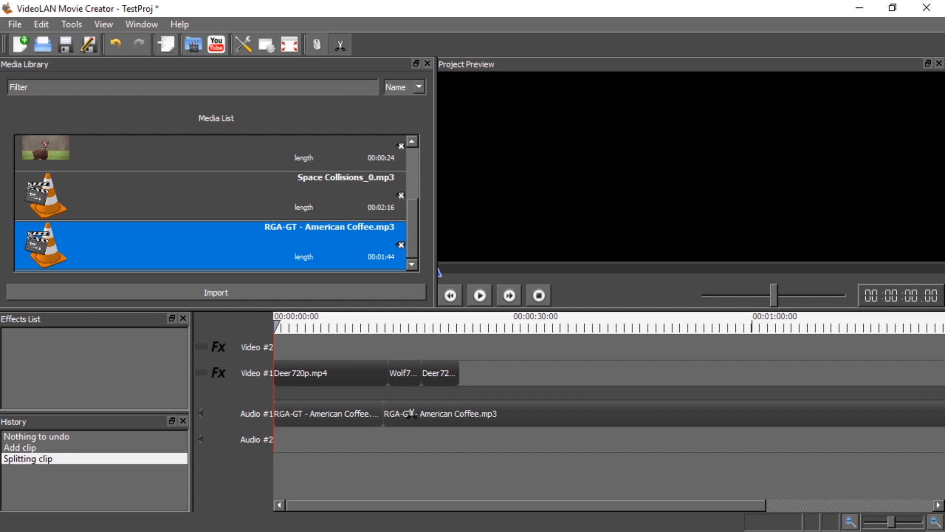
pyautogui.press('n')
pyautogui.click(427, 411)
pyautogui.press('Delete')
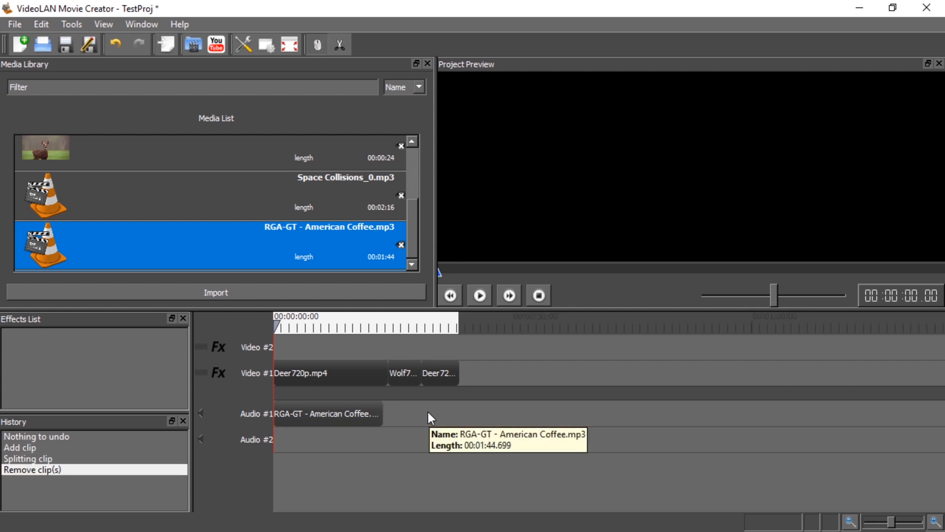
# Place Space Collisions_0.mp3 directly after the American Coffee piece on Audio #1 and cut away everything beyond the end of the video.
pyautogui.moveTo(52, 189); pyautogui.dragTo(410, 414)
pyautogui.press('x')
pyautogui.click(457, 414)
pyautogui.press('n')
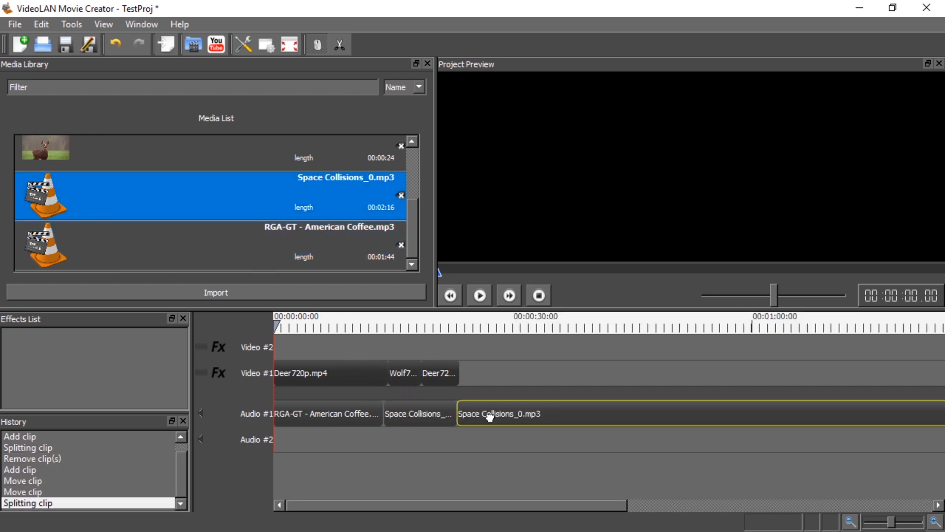
pyautogui.press('Delete')
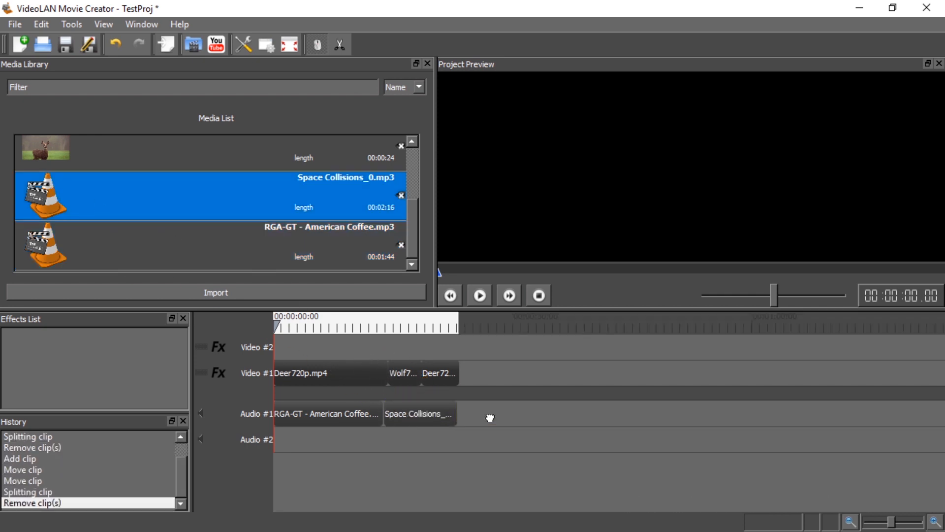
# Export the project as test.mp4 on drive D: at 1280 x 720 and 30 fps with H264 video and AAC audio.
pyautogui.click(195, 45)
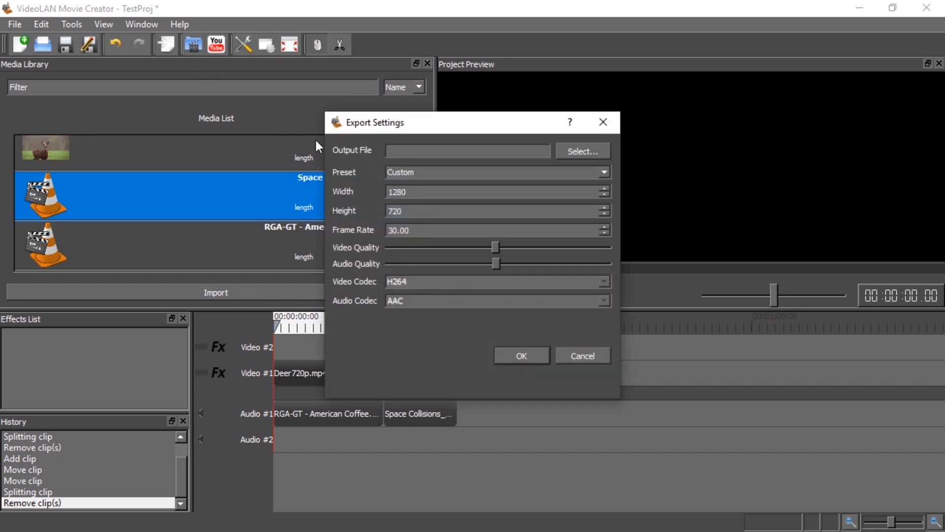
pyautogui.click(580, 151)
pyautogui.write('test.mp4')
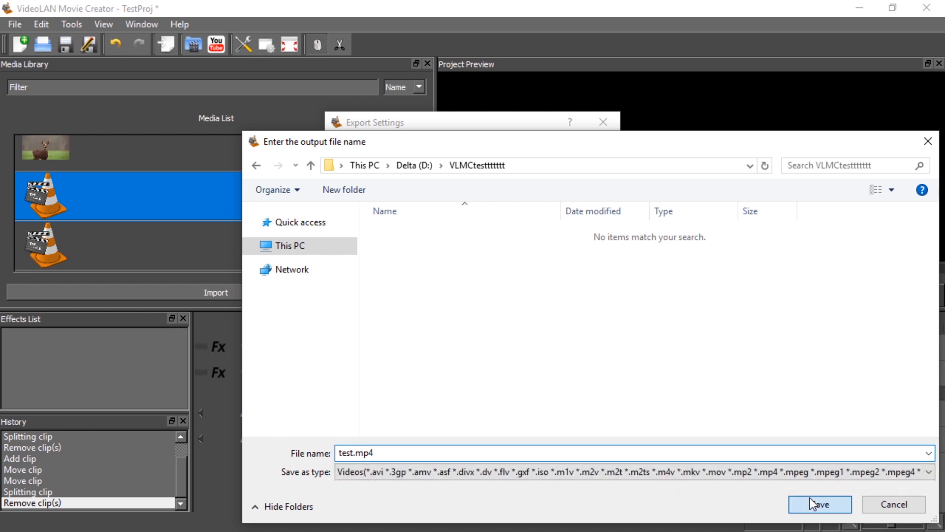
pyautogui.click(810, 503)
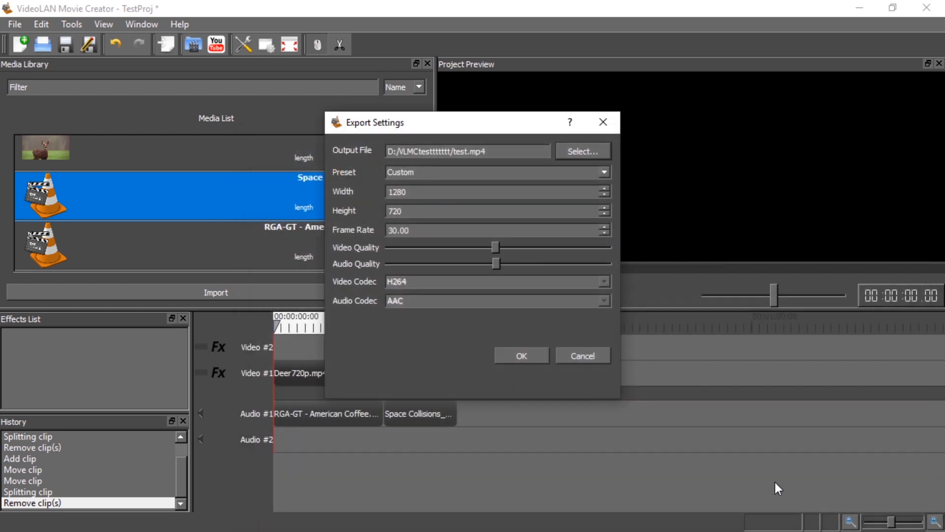
pyautogui.click(538, 356)
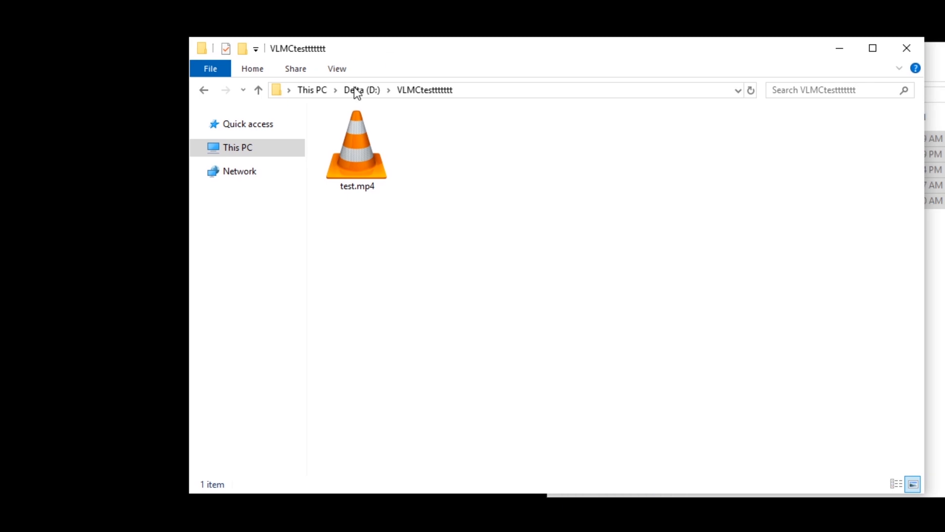
# Play the exported test.mp4 in VLC media player and close the player.
pyautogui.click(352, 164)
pyautogui.doubleClick(354, 161)
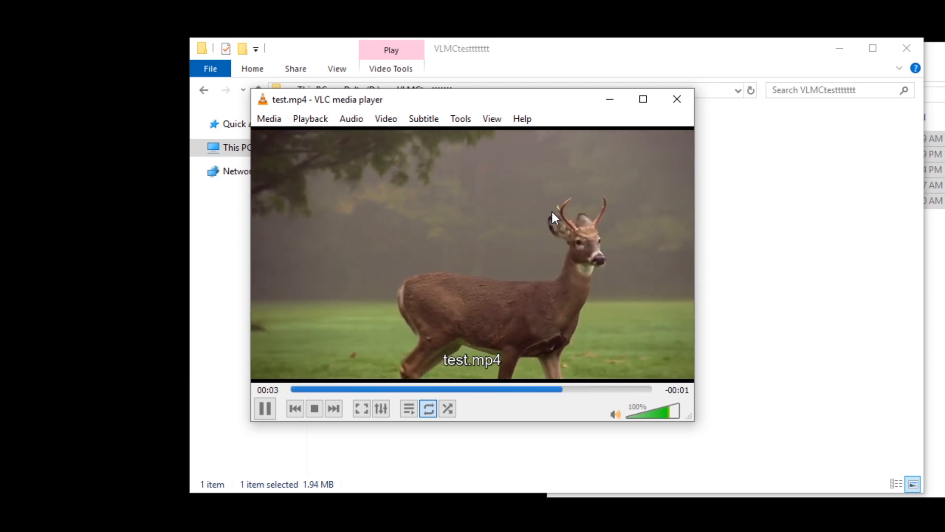
pyautogui.click(677, 99)
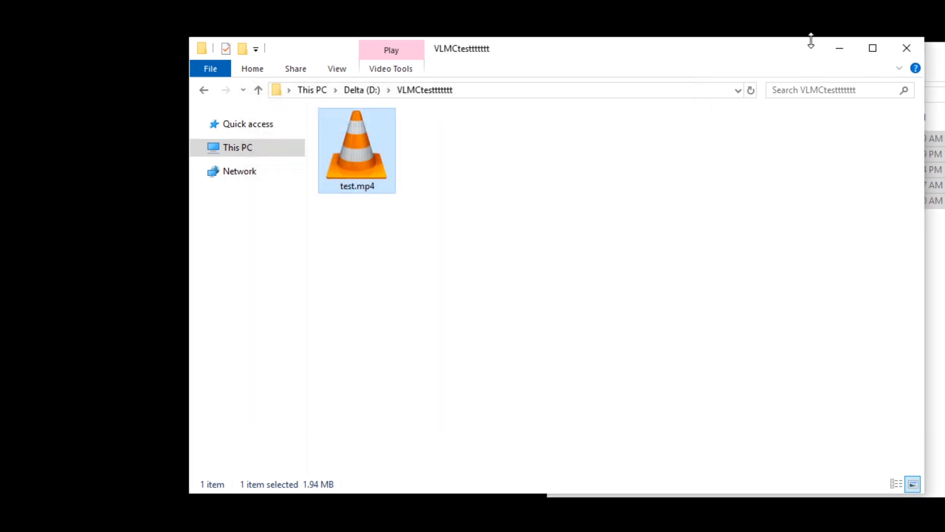
# Restart VideoLAN Movie Creator, try to recover the crashed project, and reopen the TestProj project.
pyautogui.doubleClick(232, 244)
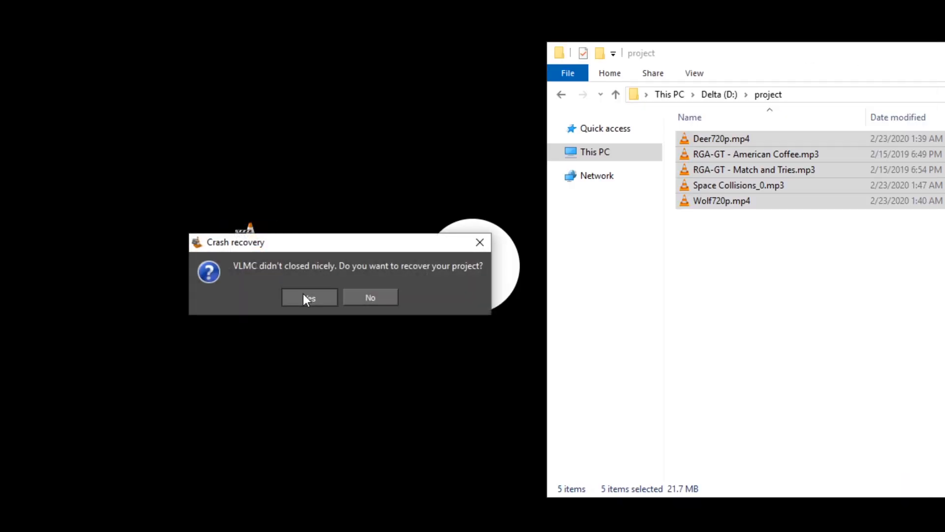
pyautogui.click(309, 298)
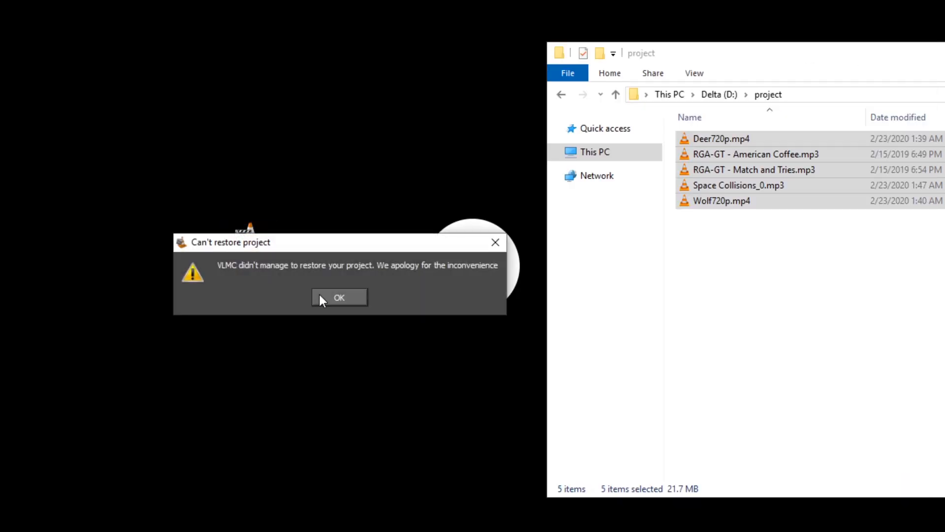
pyautogui.click(338, 297)
pyautogui.doubleClick(514, 268)
pyautogui.click(670, 515)
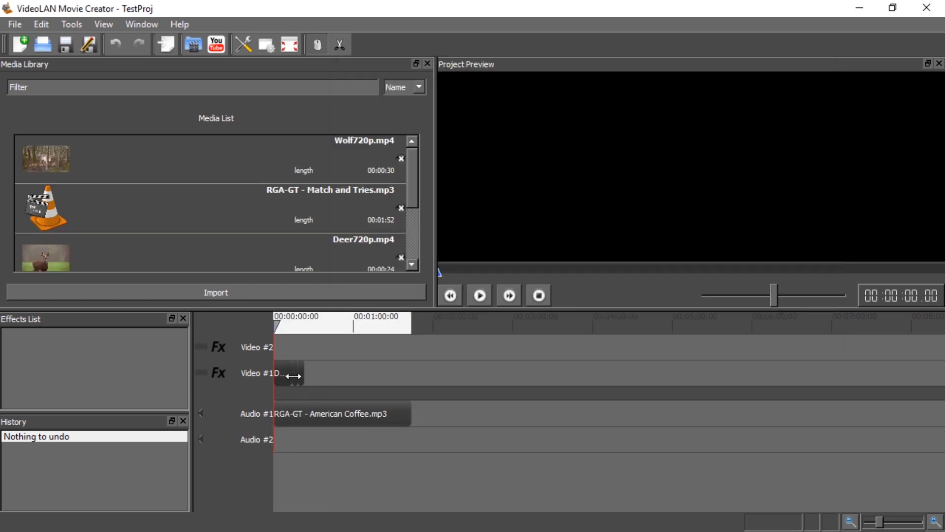
# Split the American Coffee audio at the end of the last Deer720p.mp4 piece and delete the part behind the cut.
pyautogui.click(645, 414)
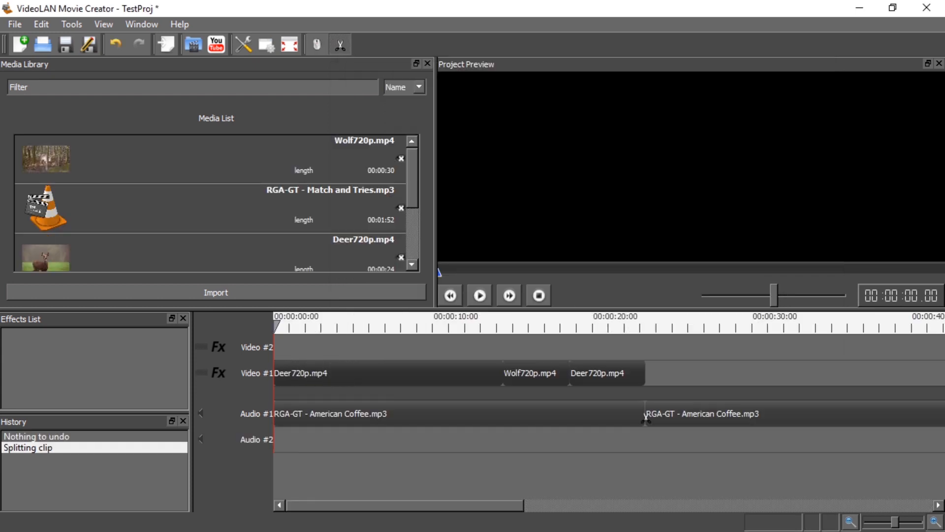
pyautogui.press('n')
pyautogui.click(690, 413)
pyautogui.press('Delete')
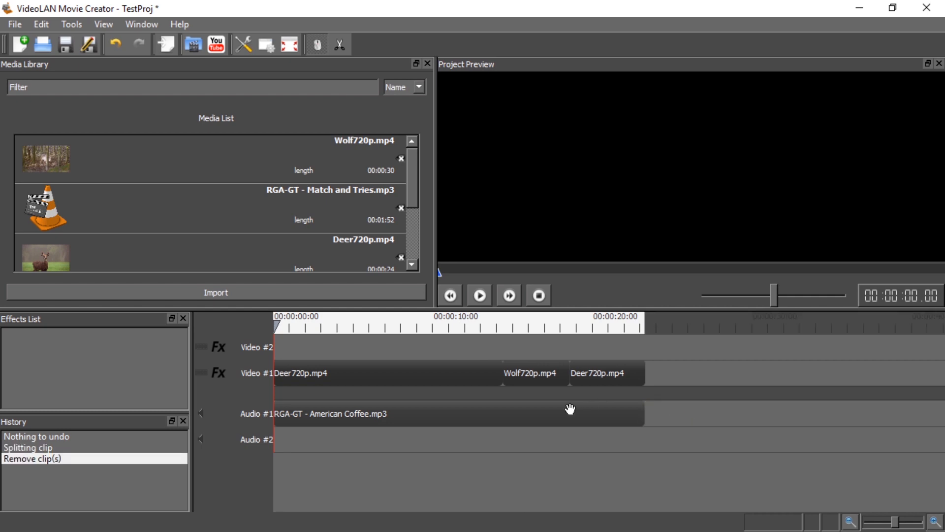
# Export the project as test2.mp4 on drive D: at 1280 x 720 and 30 fps with H264 video and AAC audio.
pyautogui.click(193, 45)
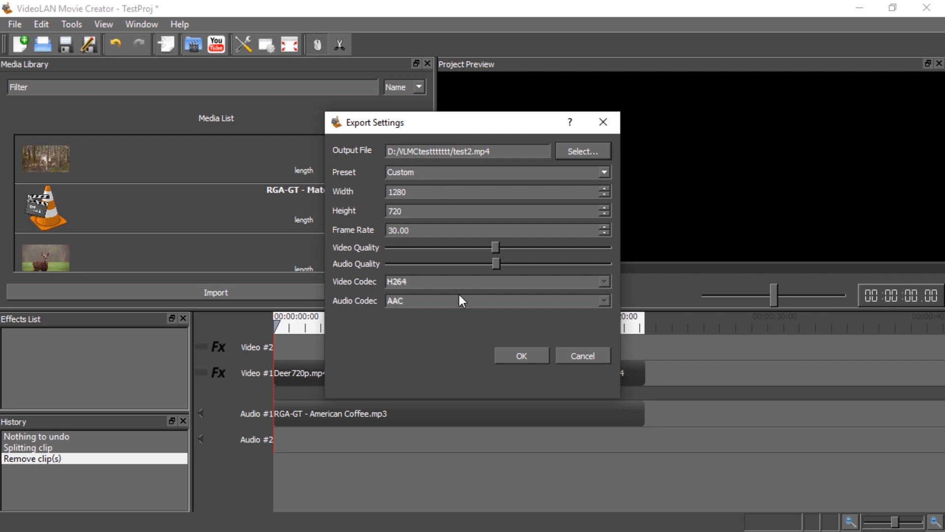
pyautogui.click(522, 357)
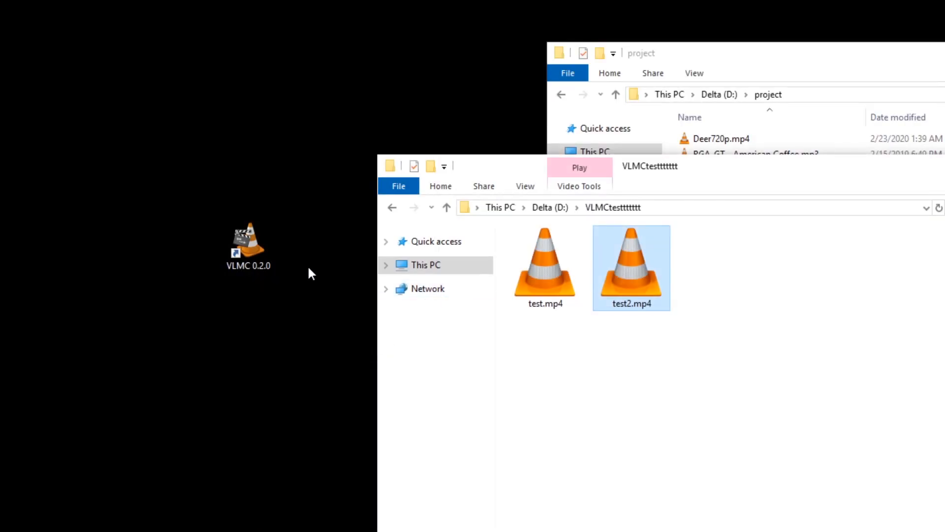
# Reopen TestProj in VideoLAN Movie Creator, examine its audio and video project preferences, and close them.
pyautogui.doubleClick(274, 254)
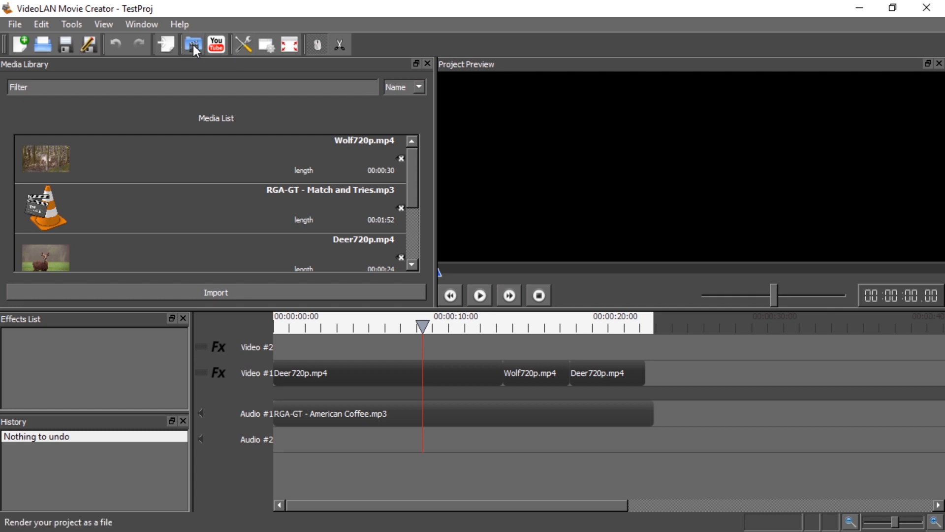
pyautogui.click(262, 45)
pyautogui.click(307, 293)
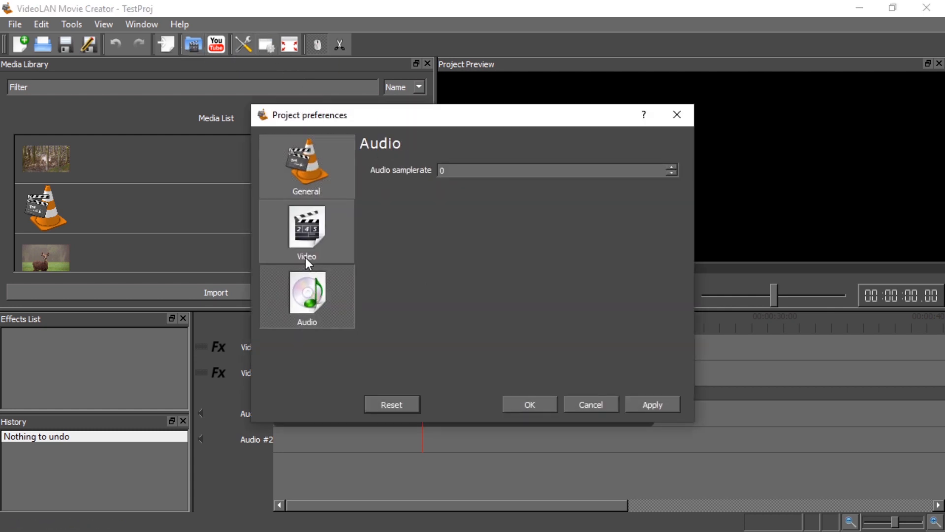
pyautogui.click(323, 234)
pyautogui.click(677, 114)
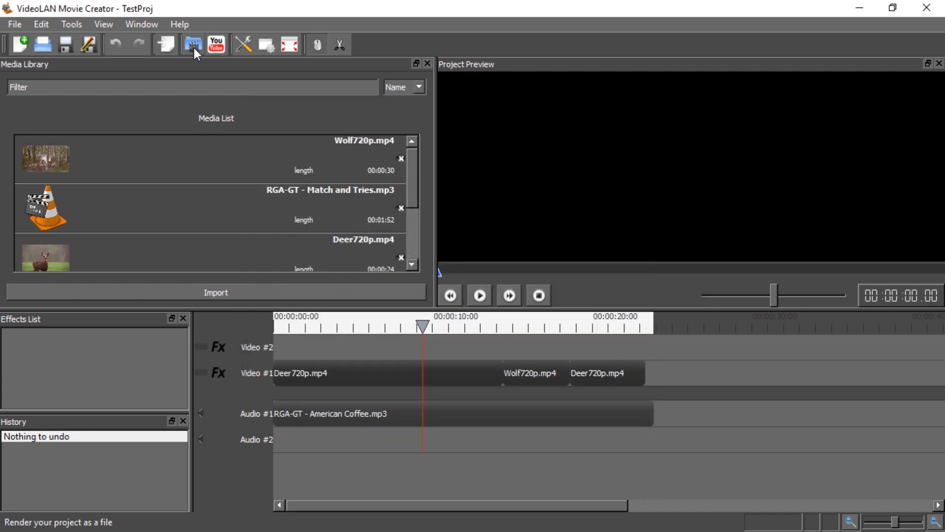
# Render the project to a video file named teet3.mp4 and play the exported file in VLC media player.
pyautogui.click(194, 46)
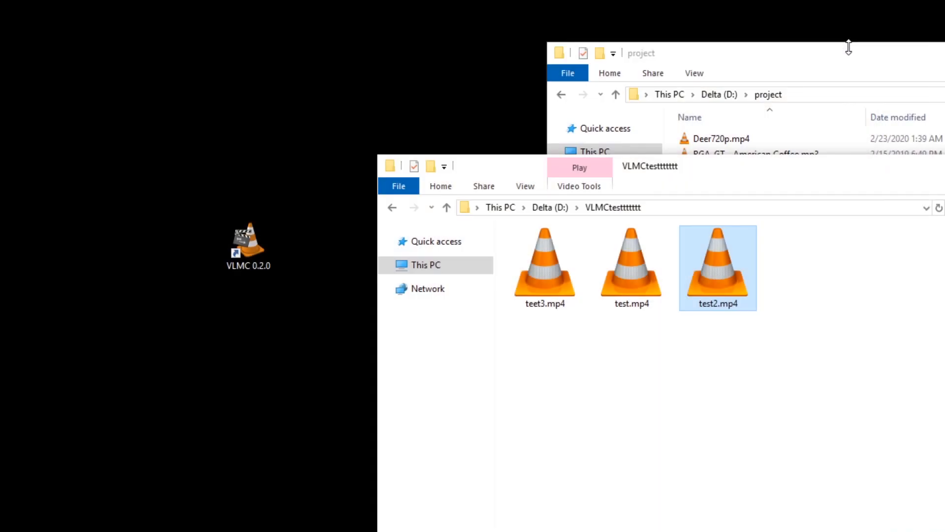
pyautogui.doubleClick(528, 258)
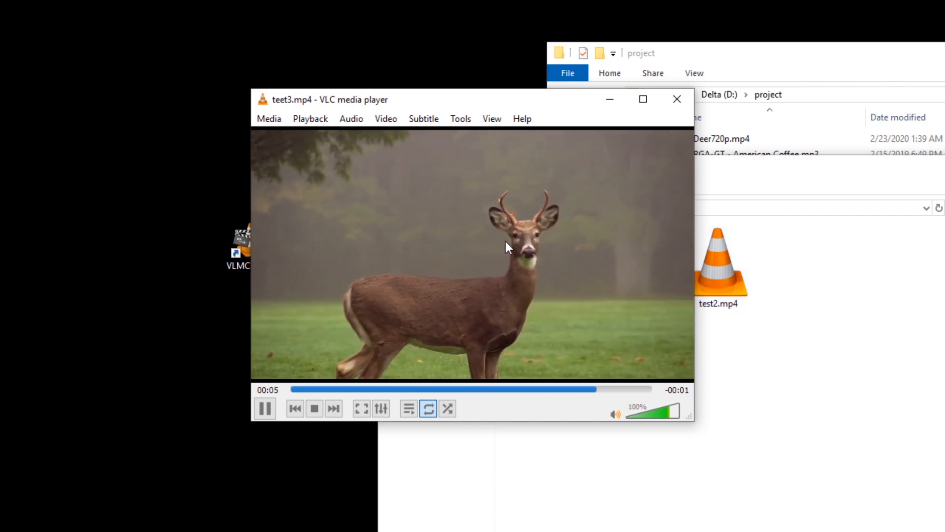
# Reopen VideoLAN Movie Creator to try recovering the crashed project, and close the project wizard and the program.
pyautogui.doubleClick(241, 252)
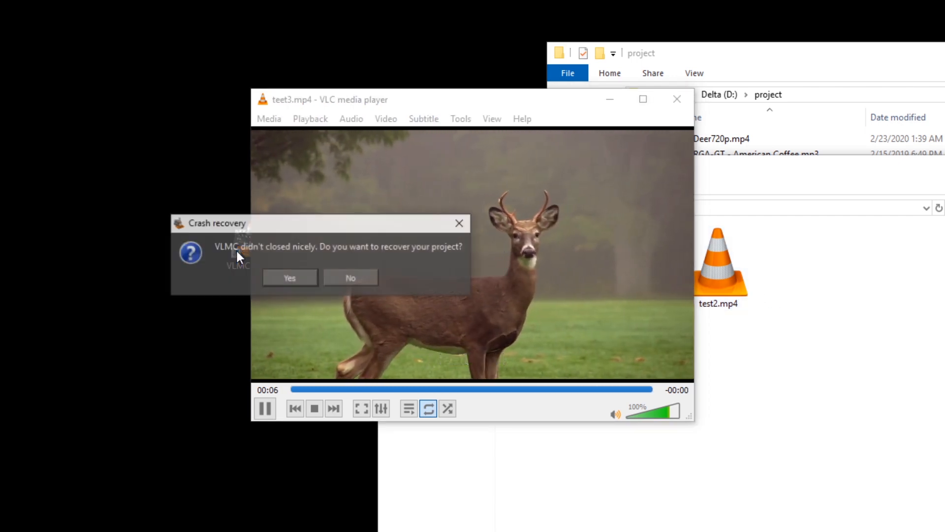
pyautogui.click(301, 276)
pyautogui.click(321, 278)
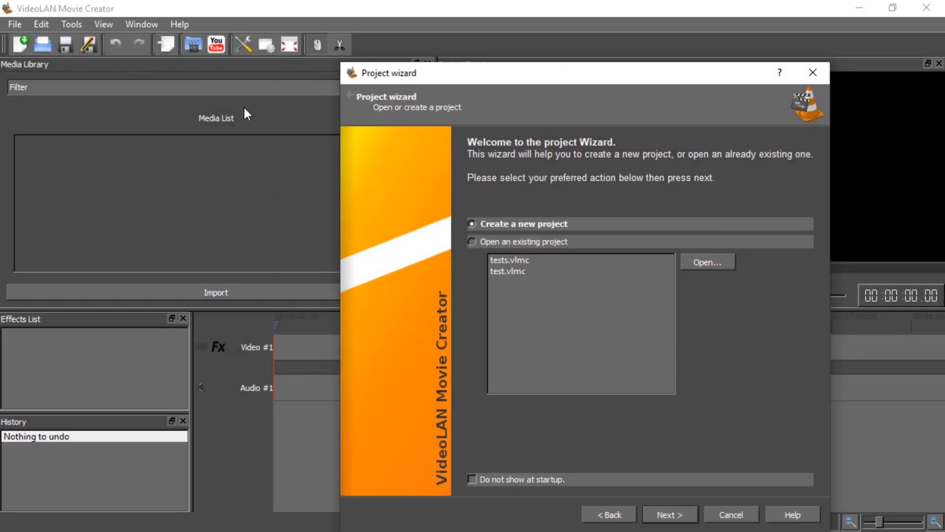
pyautogui.click(814, 74)
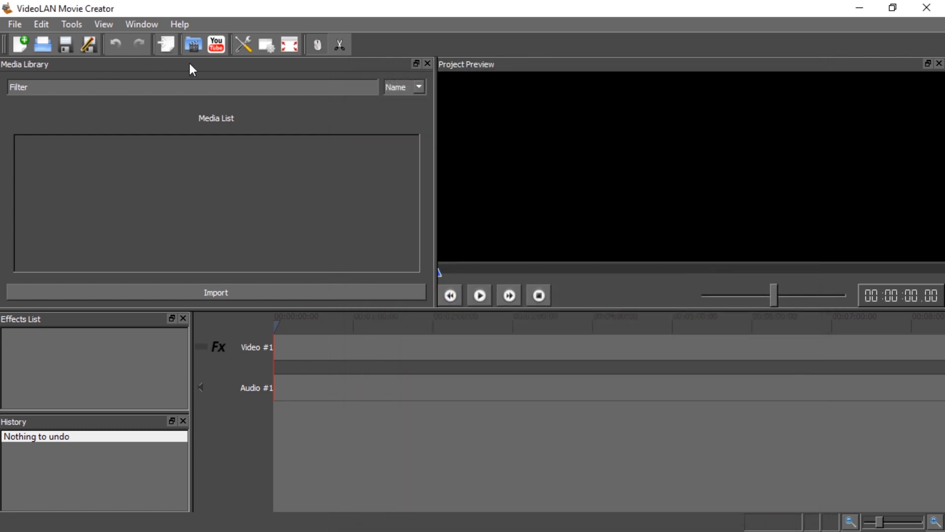
pyautogui.click(927, 9)
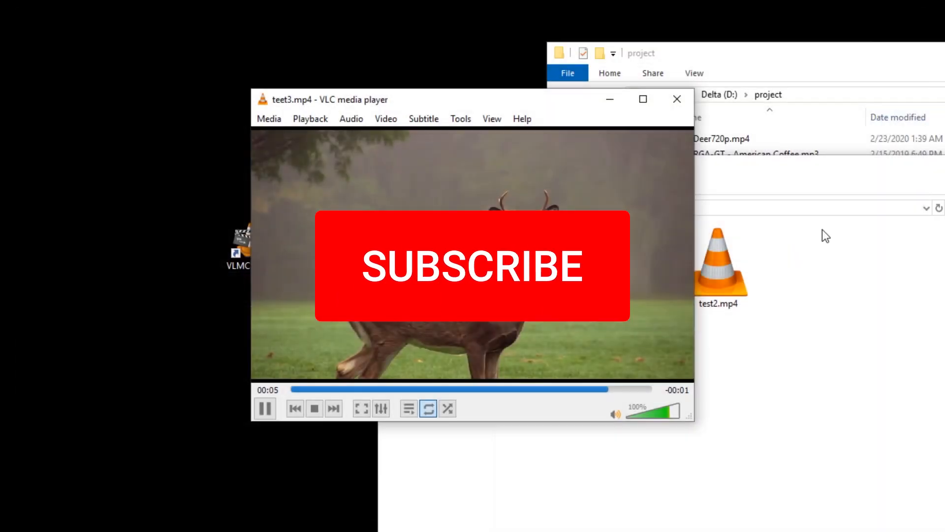